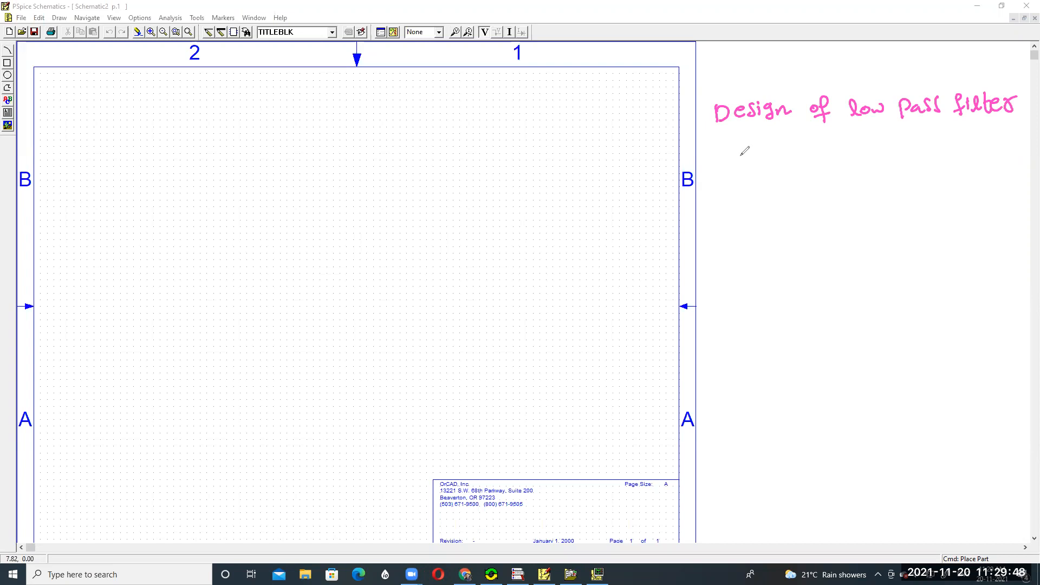
pyautogui.moveTo(743, 136)
pyautogui.mouseDown()
pyautogui.moveTo(761, 147)
pyautogui.moveTo(764, 167)
pyautogui.mouseUp()
pyautogui.moveTo(794, 146)
pyautogui.mouseDown()
pyautogui.moveTo(814, 141)
pyautogui.moveTo(852, 159)
pyautogui.mouseUp()
pyautogui.moveTo(856, 146)
pyautogui.mouseDown()
pyautogui.moveTo(858, 157)
pyautogui.moveTo(878, 160)
pyautogui.mouseUp()
pyautogui.moveTo(869, 148)
pyautogui.mouseDown()
pyautogui.moveTo(884, 145)
pyautogui.moveTo(834, 134)
pyautogui.moveTo(858, 174)
pyautogui.moveTo(892, 139)
pyautogui.mouseUp()
pyautogui.moveTo(835, 176)
pyautogui.mouseDown()
pyautogui.moveTo(822, 140)
pyautogui.moveTo(868, 129)
pyautogui.mouseUp()
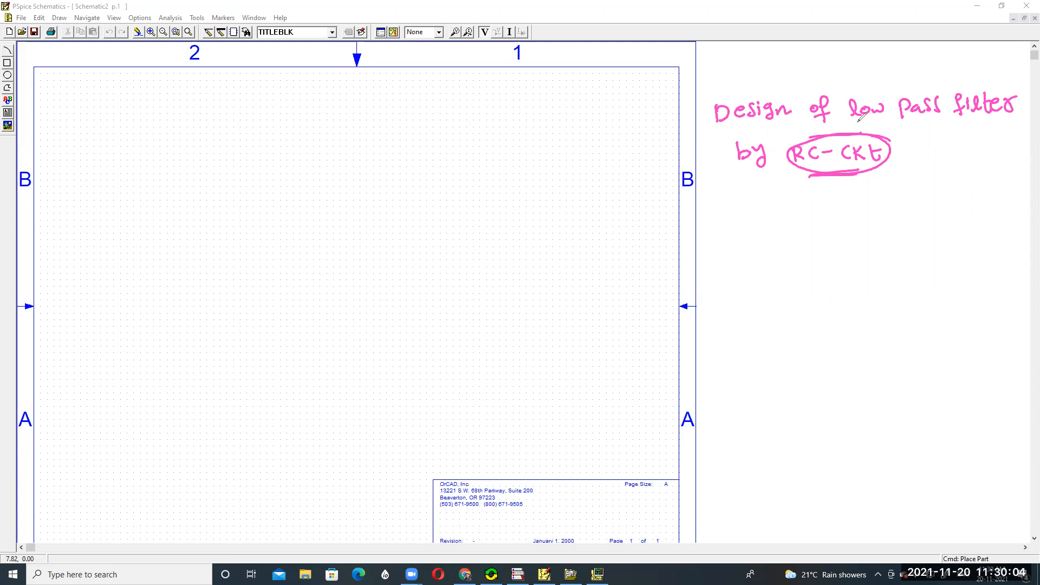
pyautogui.moveTo(770, 207)
pyautogui.mouseDown()
pyautogui.moveTo(767, 220)
pyautogui.moveTo(790, 211)
pyautogui.moveTo(828, 219)
pyautogui.moveTo(741, 231)
pyautogui.mouseUp()
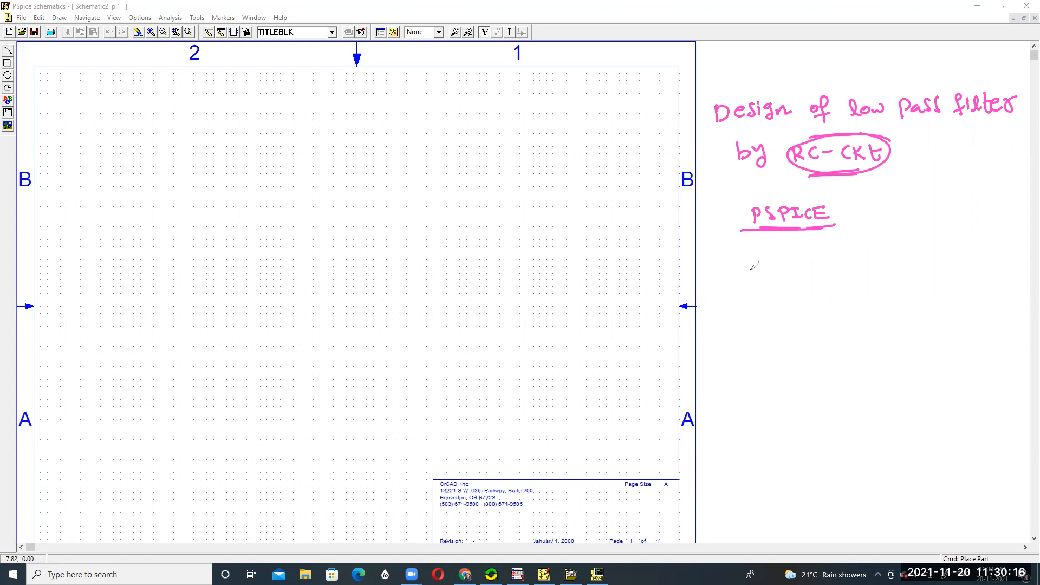
pyautogui.moveTo(753, 259)
pyautogui.mouseDown()
pyautogui.moveTo(763, 298)
pyautogui.moveTo(731, 314)
pyautogui.moveTo(762, 330)
pyautogui.moveTo(767, 349)
pyautogui.mouseUp()
pyautogui.moveTo(753, 258); pyautogui.dragTo(875, 250)
pyautogui.moveTo(808, 279); pyautogui.dragTo(828, 285)
pyautogui.moveTo(891, 250)
pyautogui.mouseDown()
pyautogui.moveTo(893, 283)
pyautogui.moveTo(910, 283)
pyautogui.moveTo(899, 321)
pyautogui.mouseUp()
pyautogui.moveTo(770, 350); pyautogui.dragTo(888, 344)
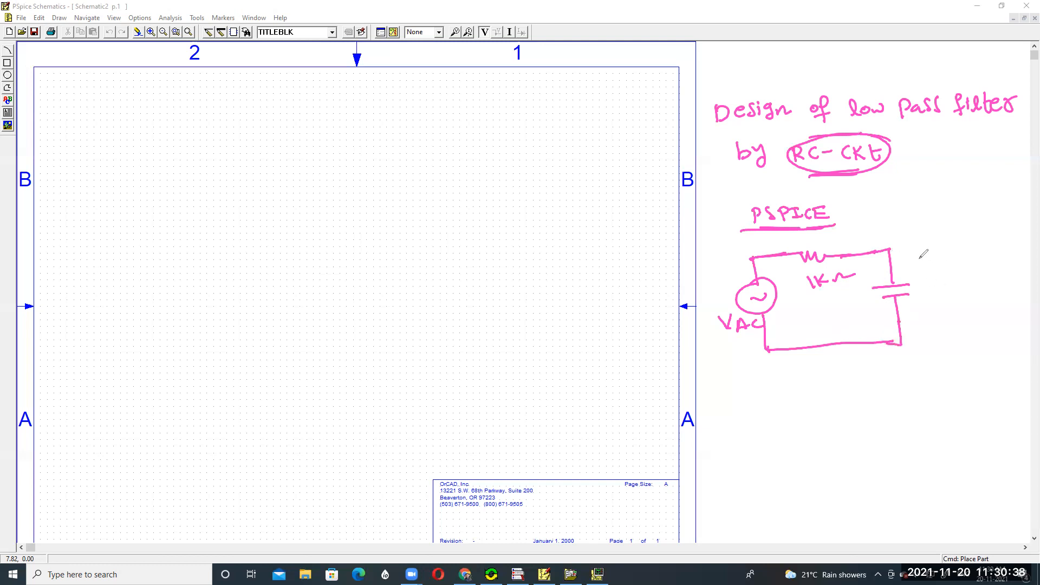
pyautogui.moveTo(906, 250); pyautogui.dragTo(940, 245)
pyautogui.moveTo(927, 343); pyautogui.dragTo(958, 338)
pyautogui.moveTo(932, 285); pyautogui.dragTo(980, 302)
pyautogui.moveTo(973, 294)
pyautogui.mouseDown()
pyautogui.moveTo(984, 292)
pyautogui.moveTo(974, 308)
pyautogui.mouseUp()
pyautogui.moveTo(933, 278); pyautogui.dragTo(967, 269)
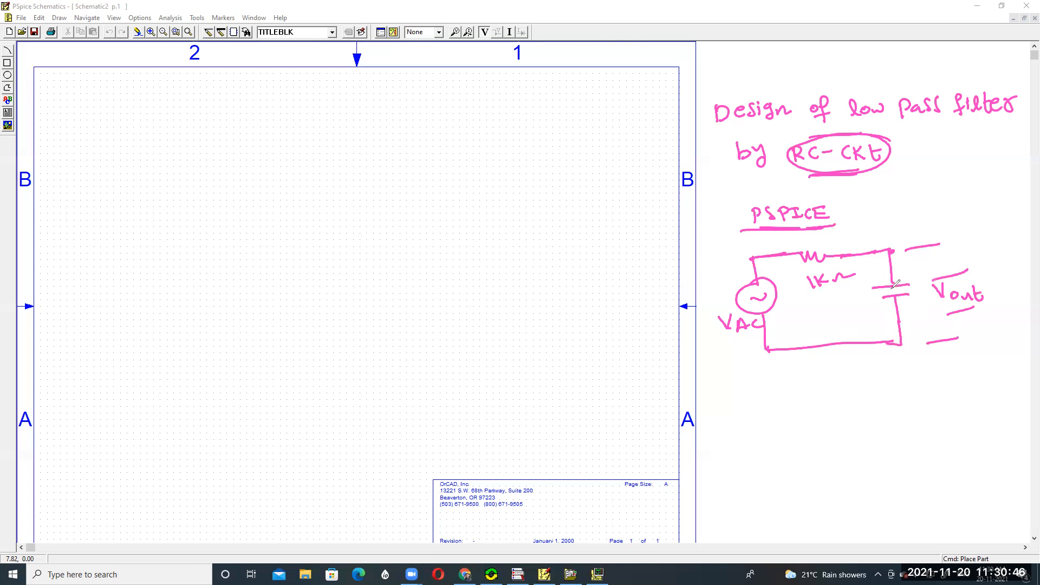
pyautogui.moveTo(883, 299); pyautogui.dragTo(905, 295)
pyautogui.moveTo(892, 248); pyautogui.dragTo(935, 224)
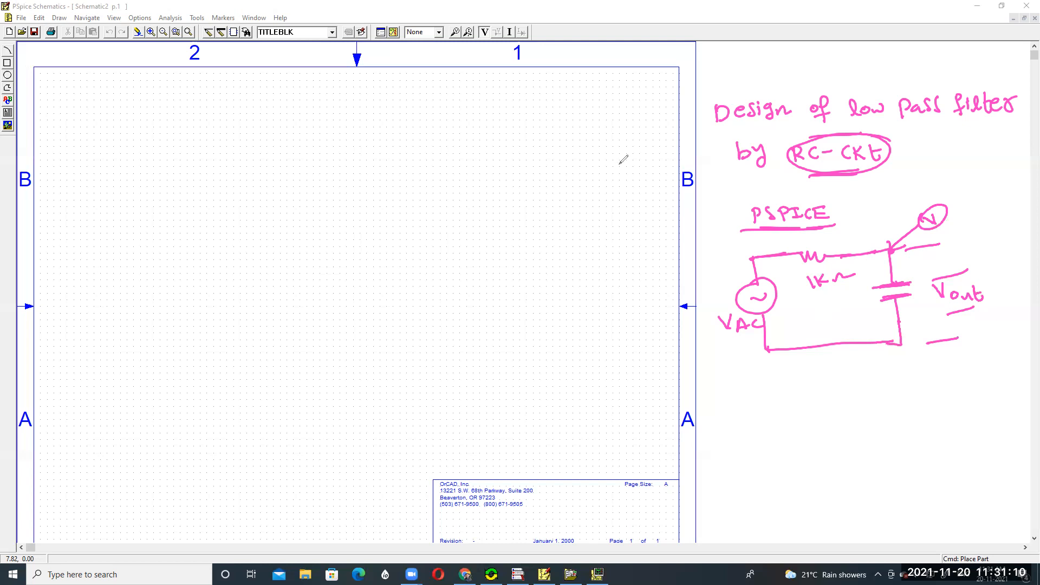
pyautogui.click(631, 94)
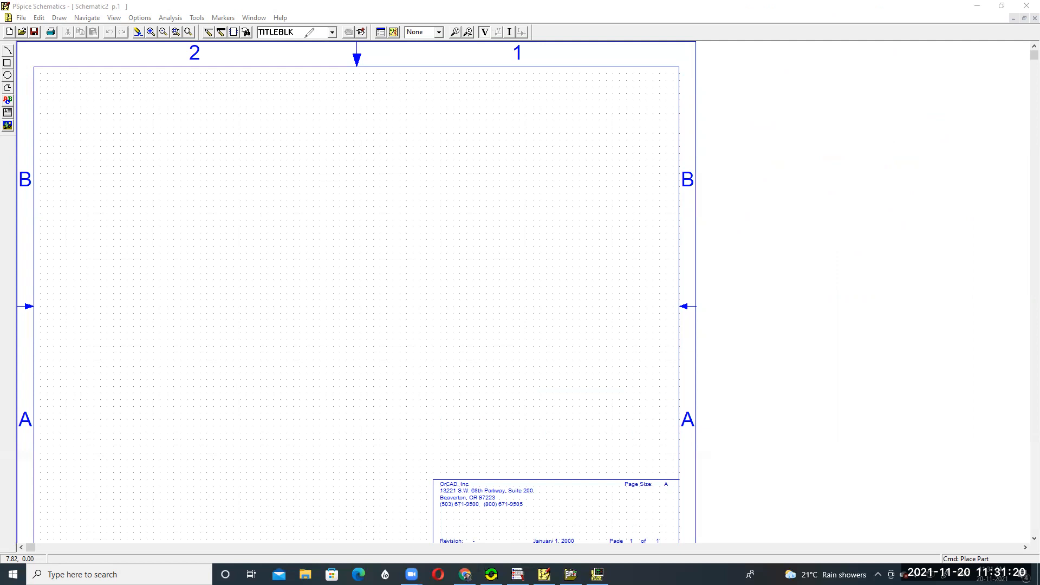
# Step: Find the VAC part in the part browser and place one AC voltage source on the schematic
pyautogui.click(235, 33)
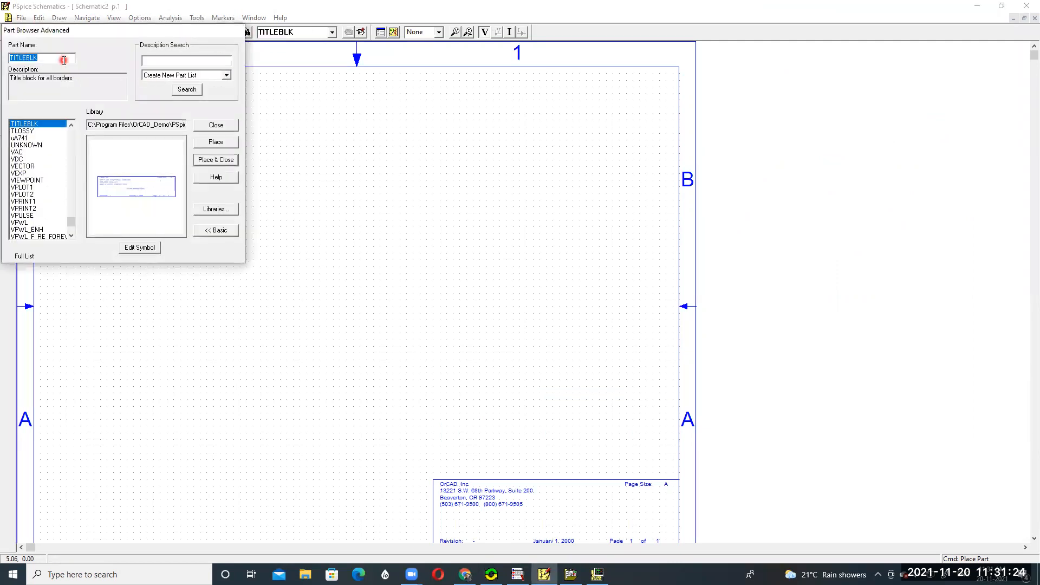
pyautogui.press('BackSpace')
pyautogui.write('VAC')
pyautogui.click(215, 141)
pyautogui.click(308, 176)
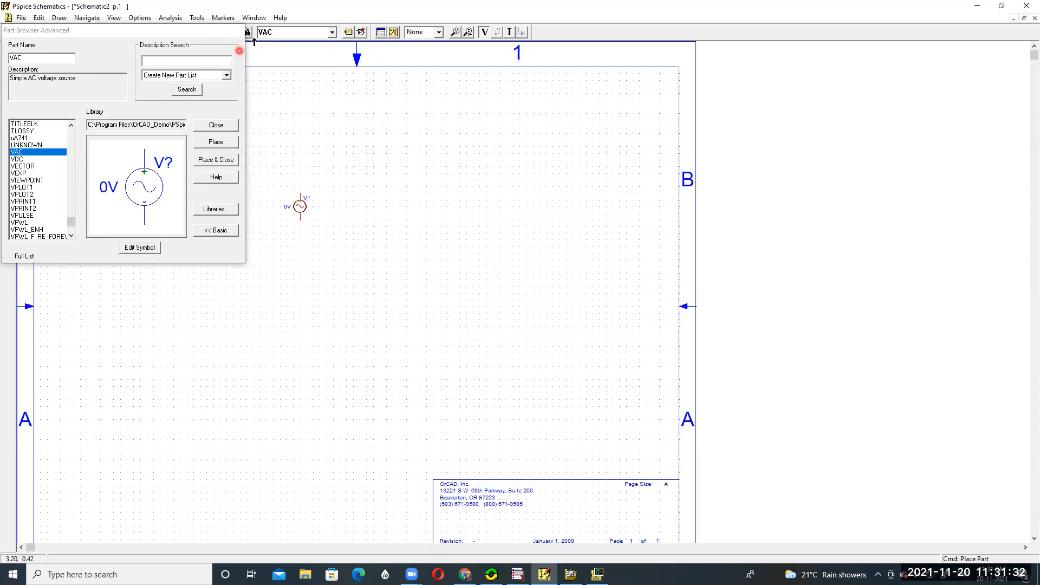
pyautogui.click(230, 122)
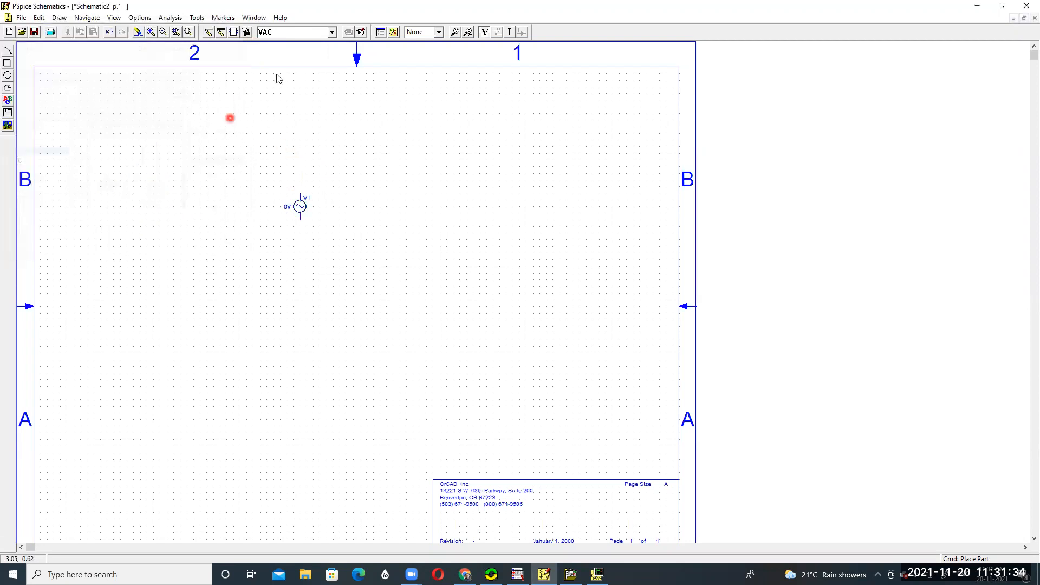
# Step: Place a resistor (r) above and beside the AC source, and a capacitor (c) farther along to its right
pyautogui.click(332, 32)
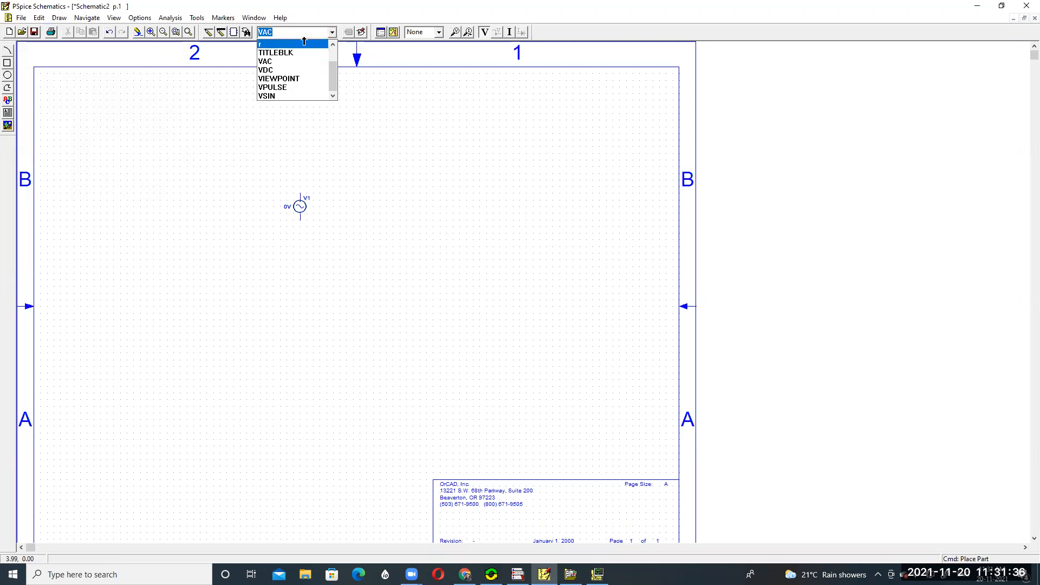
pyautogui.click(304, 44)
pyautogui.click(348, 174)
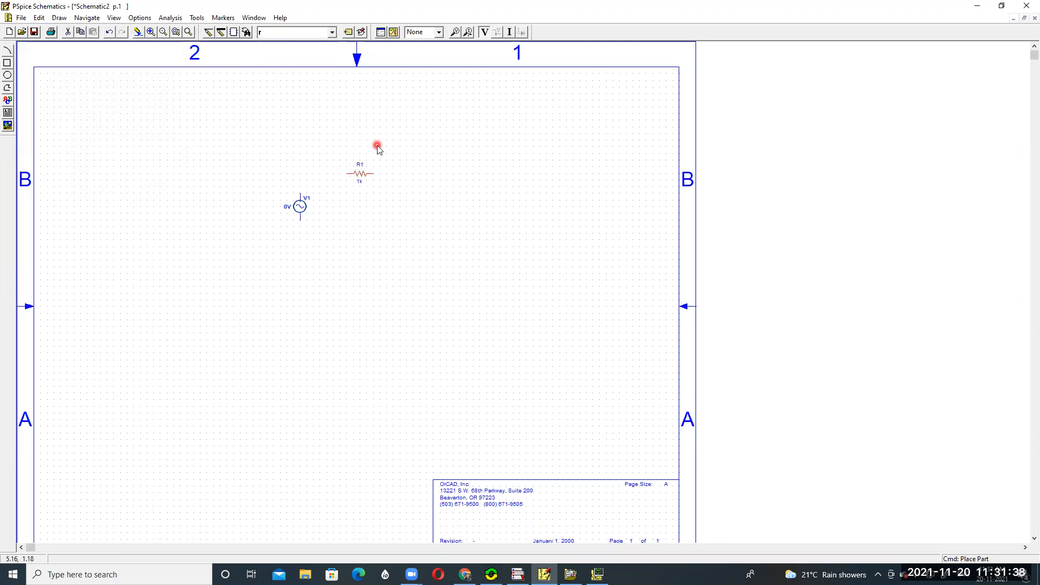
pyautogui.click(332, 32)
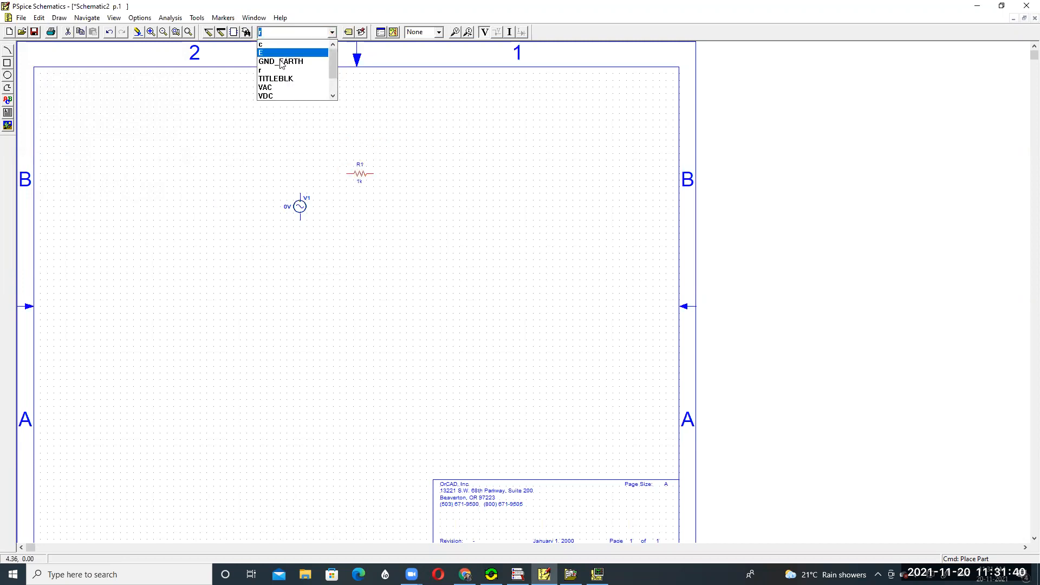
pyautogui.click(275, 44)
pyautogui.click(463, 200)
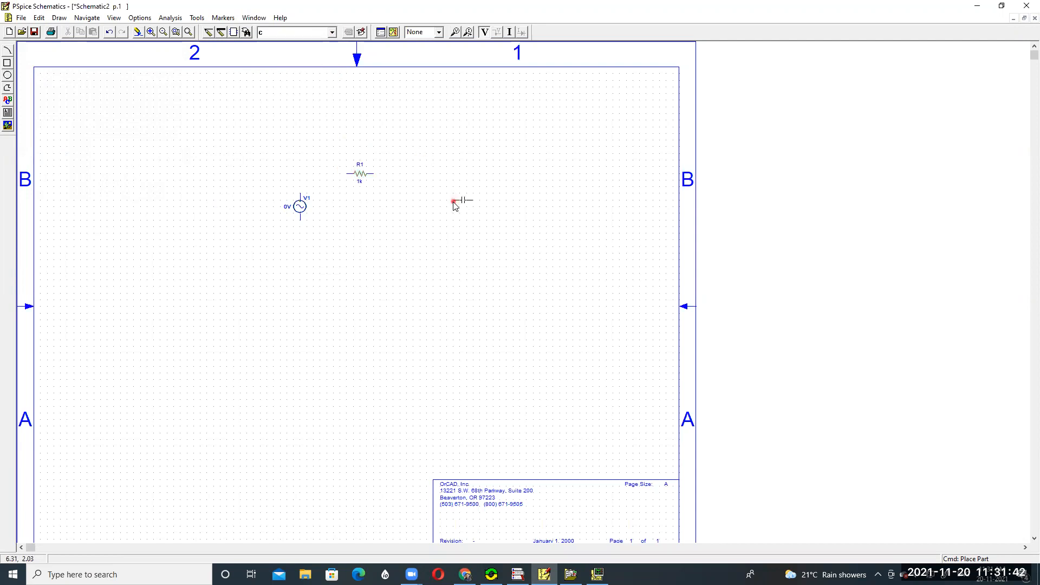
pyautogui.rightClick(463, 163)
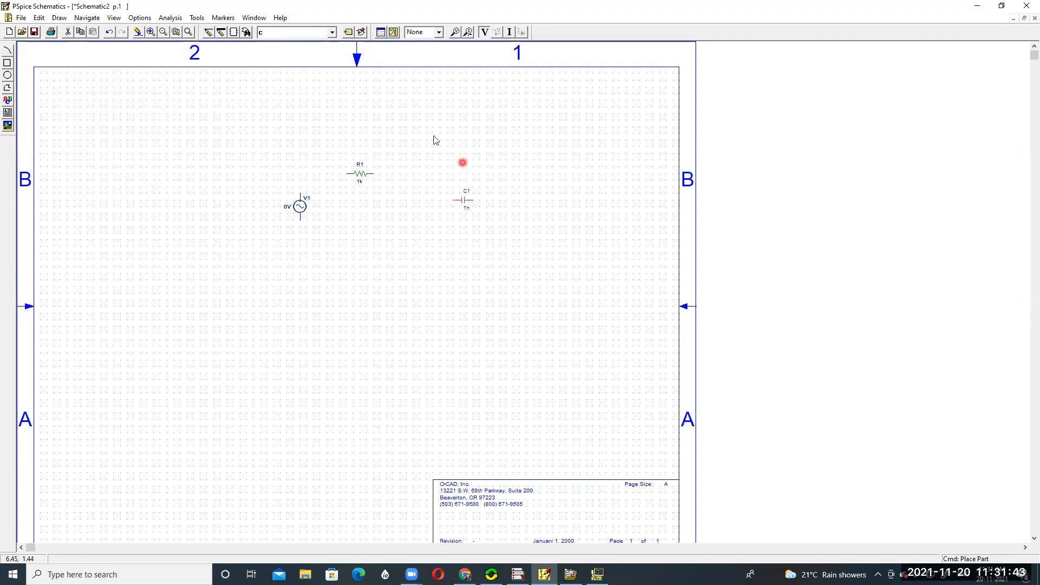
# Step: Rotate the capacitor to vertical and move it level with the AC source, below the resistor's line
pyautogui.click(187, 34)
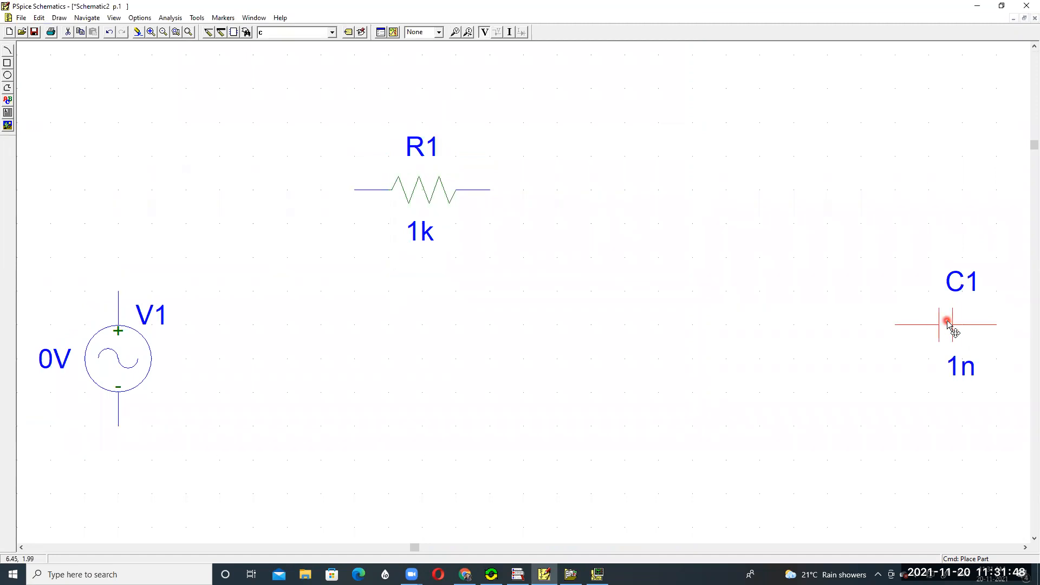
pyautogui.hotkey('ctrl', 'r')
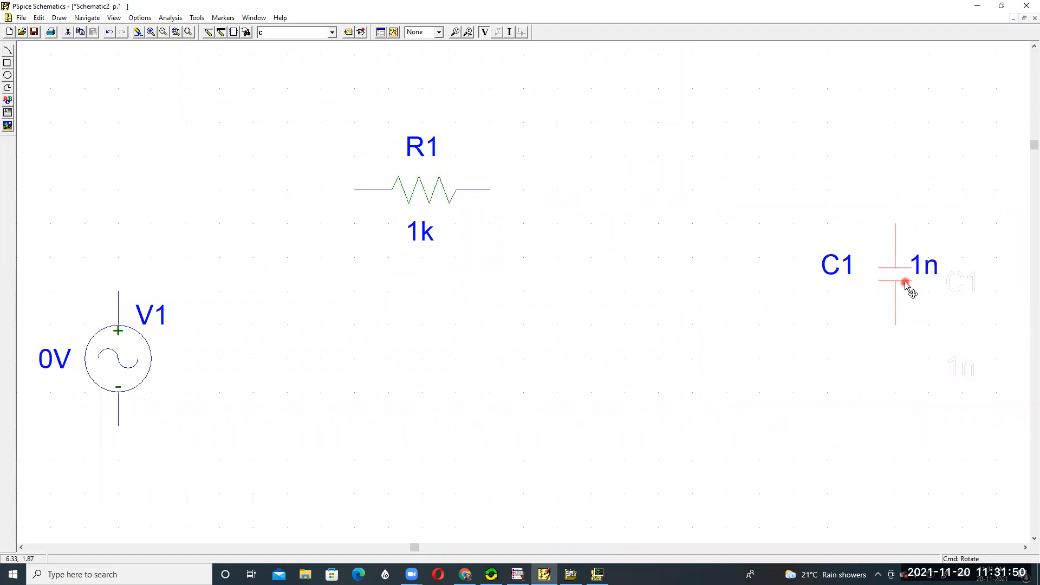
pyautogui.moveTo(904, 282); pyautogui.dragTo(839, 310)
pyautogui.click(946, 292)
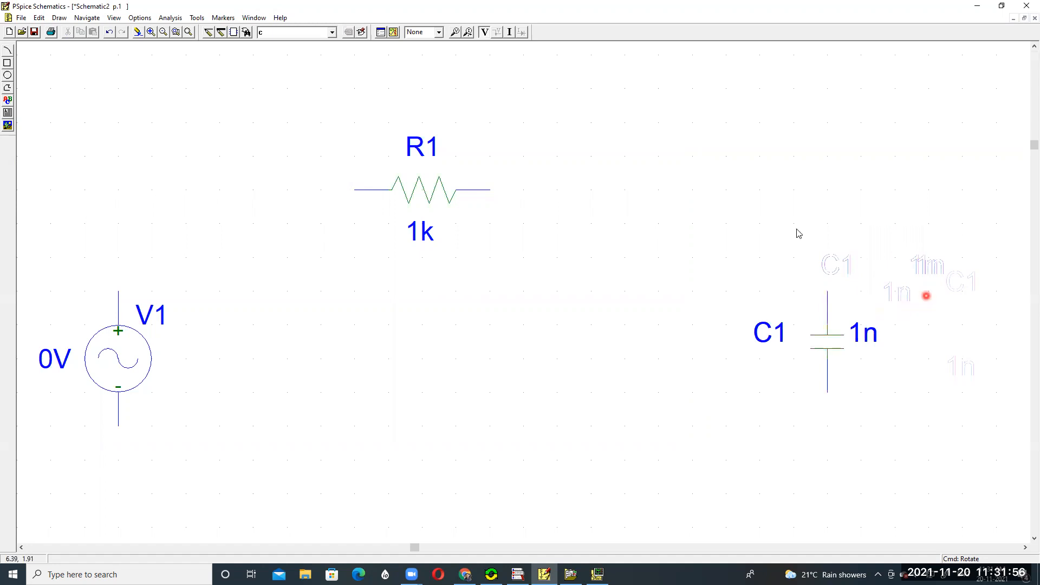
# Step: Wire the AC source, resistor and capacitor into one closed series loop
pyautogui.click(208, 32)
pyautogui.click(118, 293)
pyautogui.click(354, 189)
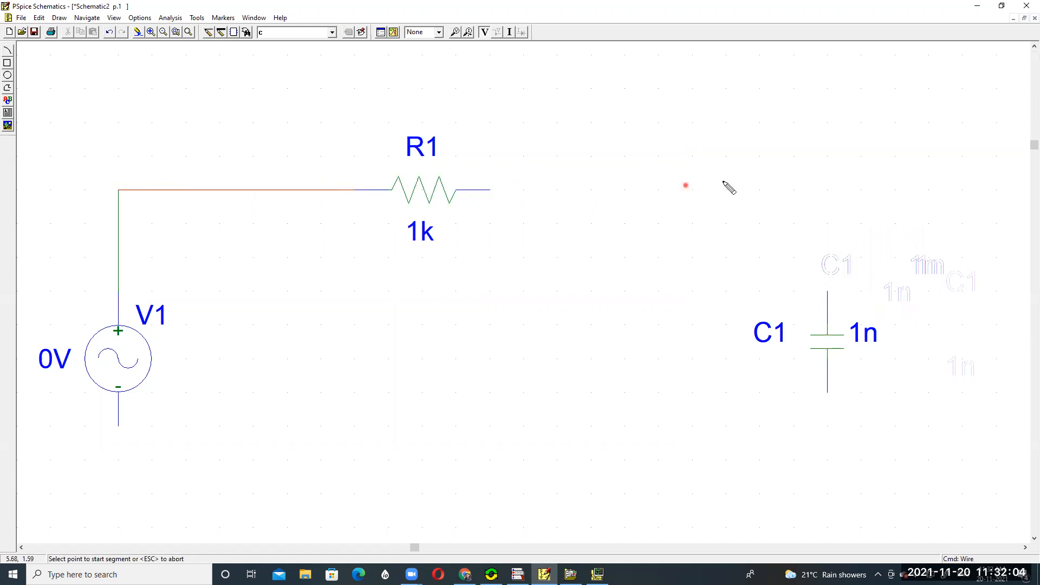
pyautogui.click(493, 190)
pyautogui.click(729, 190)
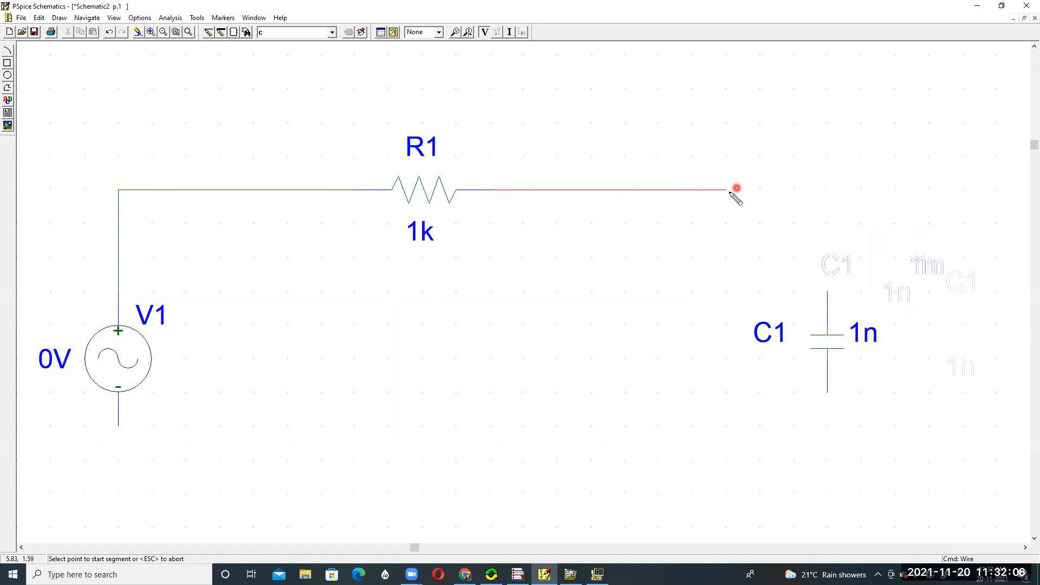
pyautogui.click(829, 289)
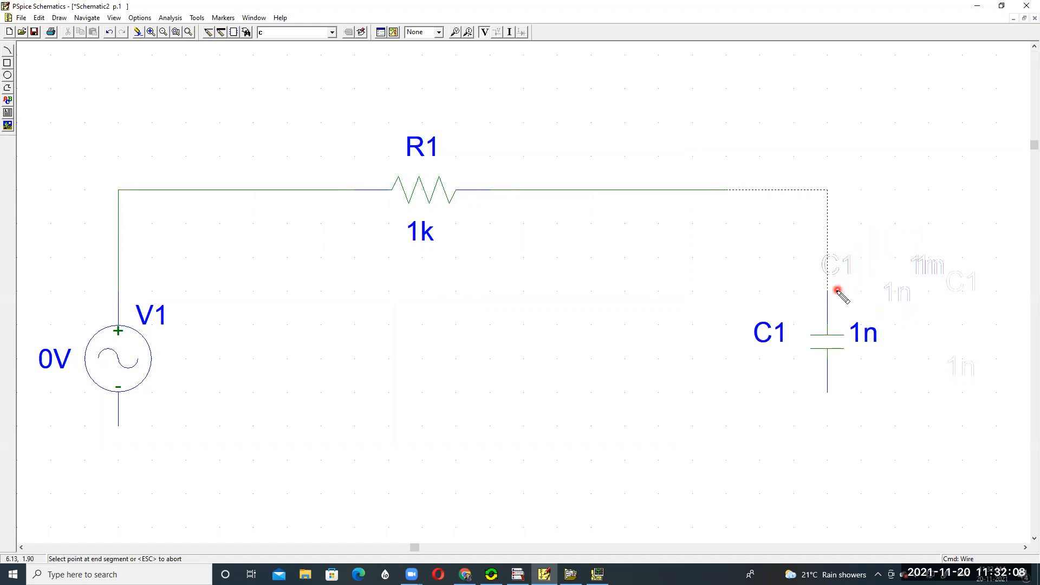
pyautogui.click(118, 426)
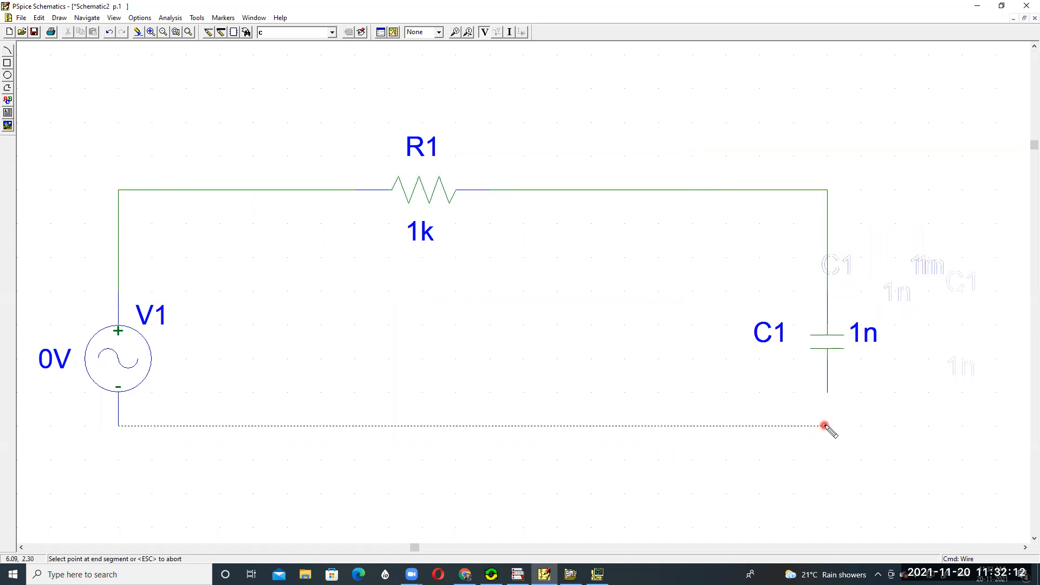
pyautogui.click(828, 396)
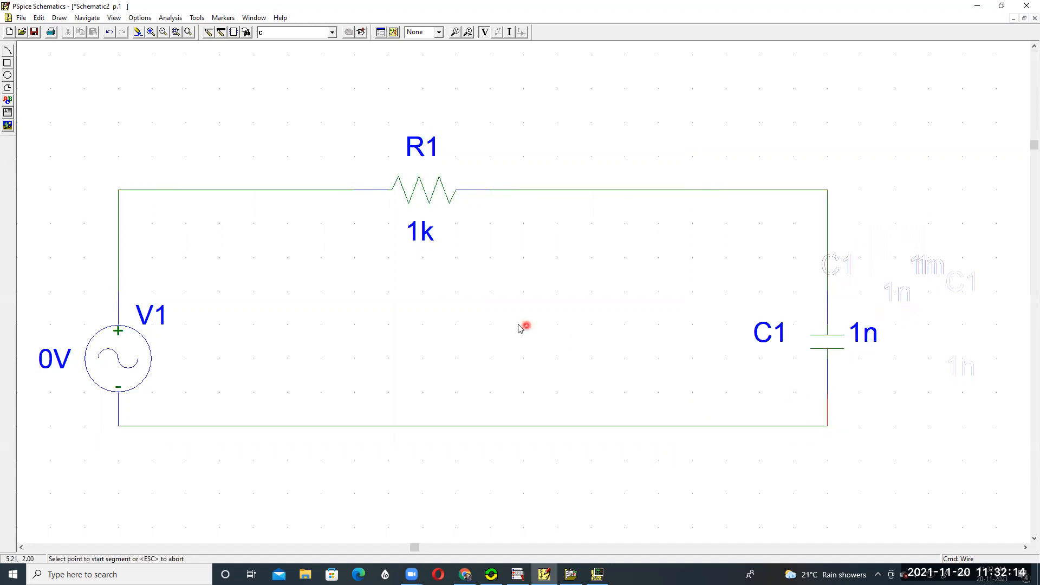
# Step: Place a GND_EARTH ground on the bottom wire of the loop, below the resistor
pyautogui.click(332, 32)
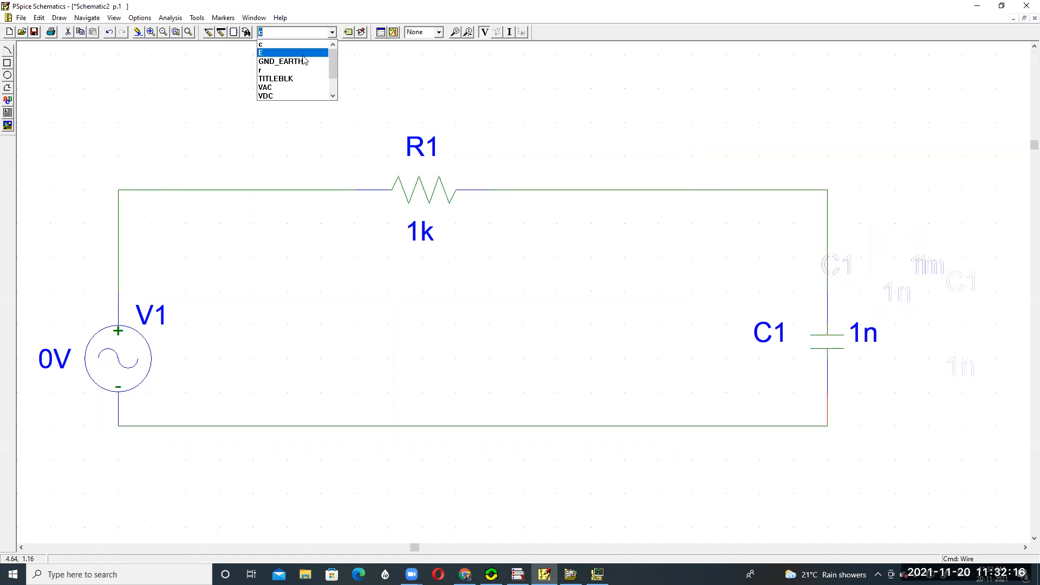
pyautogui.click(292, 61)
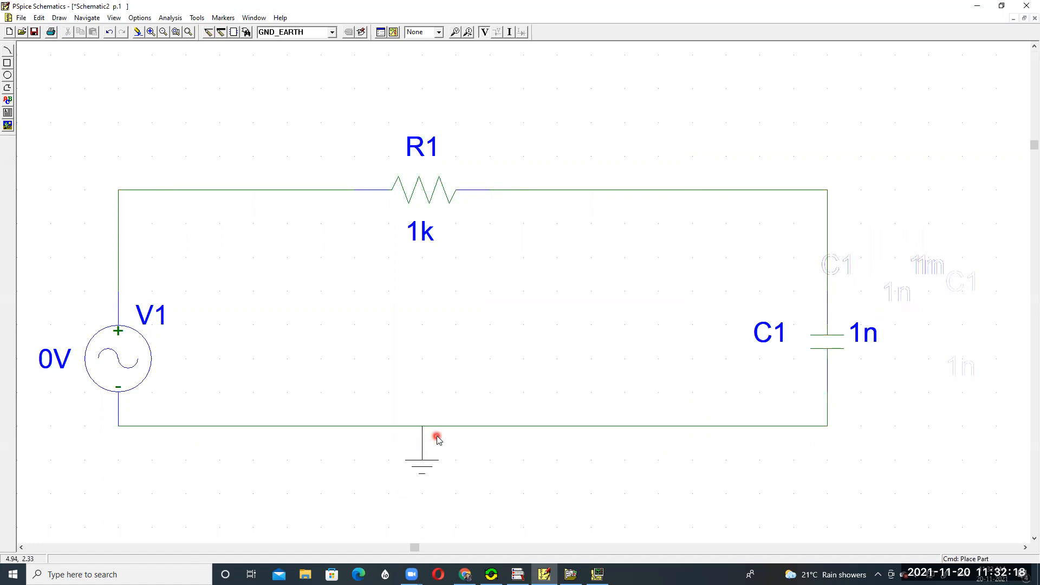
pyautogui.click(434, 385)
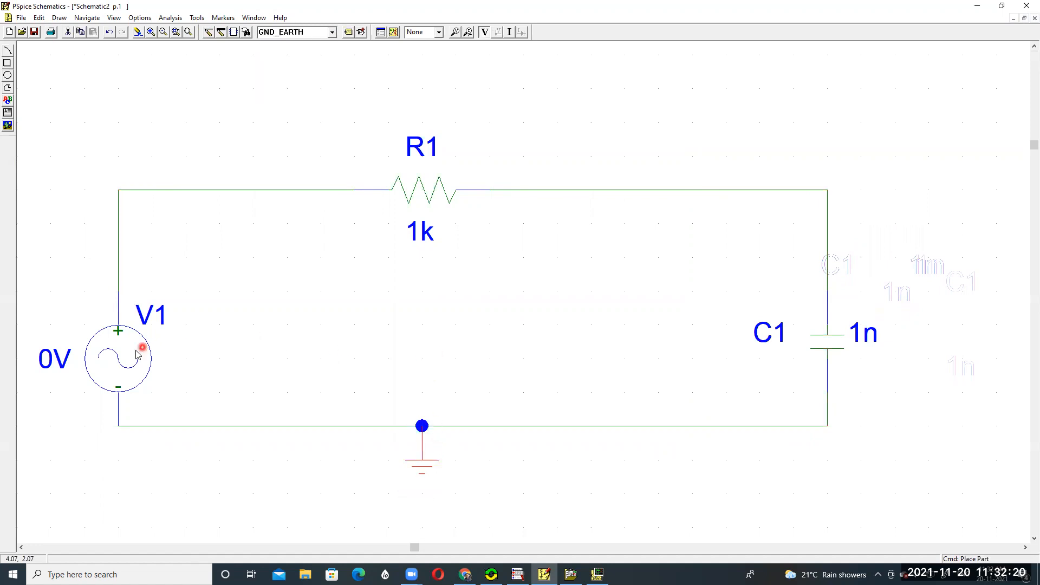
# Step: Set the AC source's ACMAG to 10V and display both the attribute's name and value
pyautogui.doubleClick(135, 350)
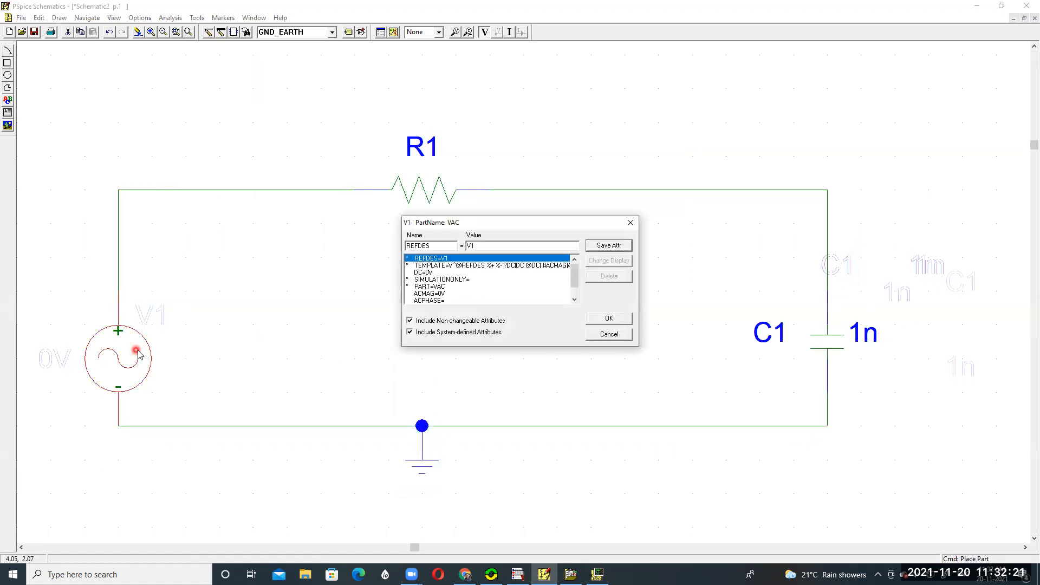
pyautogui.click(435, 294)
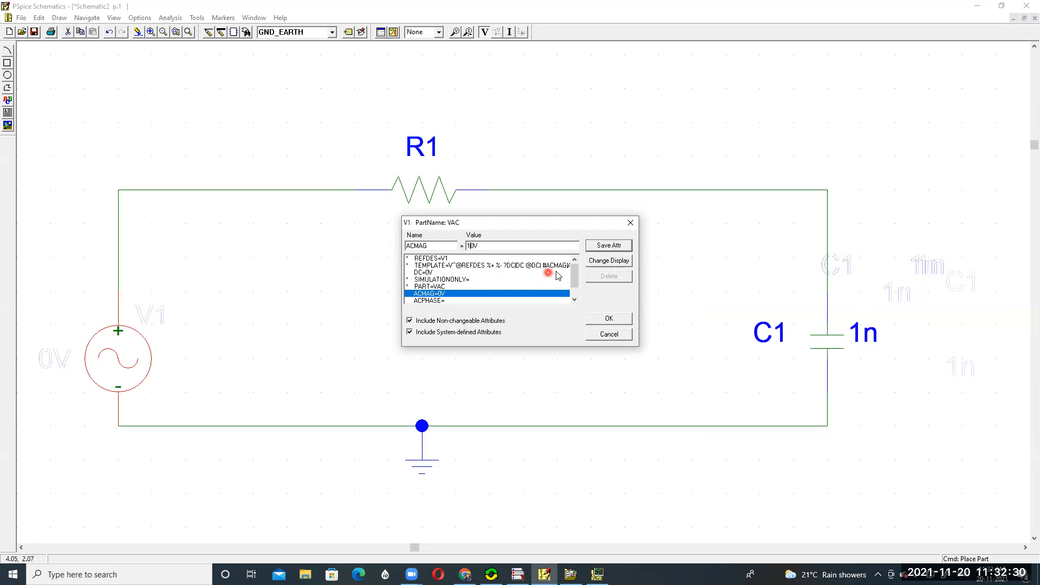
pyautogui.click(607, 266)
pyautogui.click(481, 305)
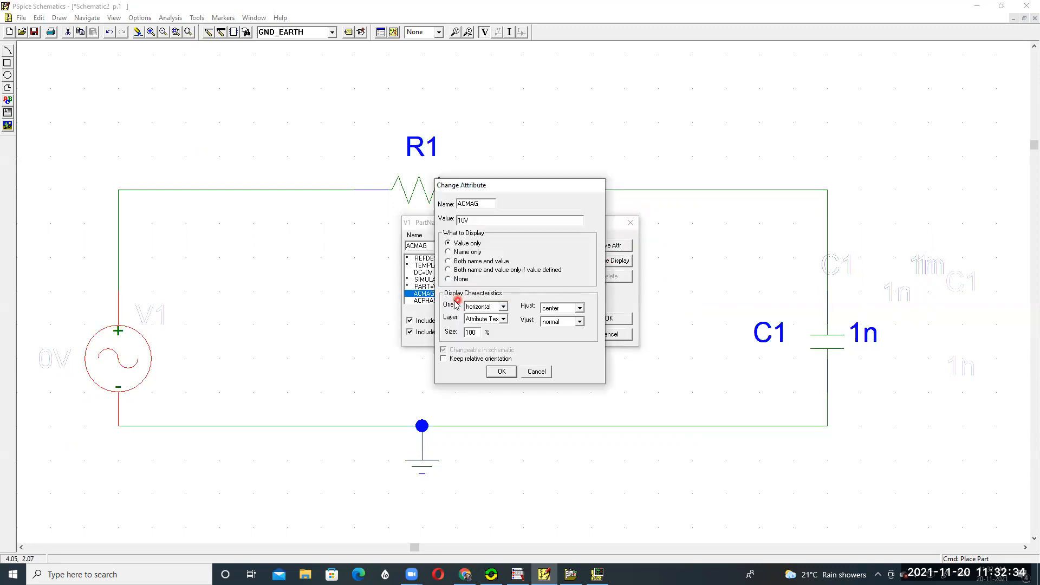
pyautogui.click(465, 262)
pyautogui.click(500, 371)
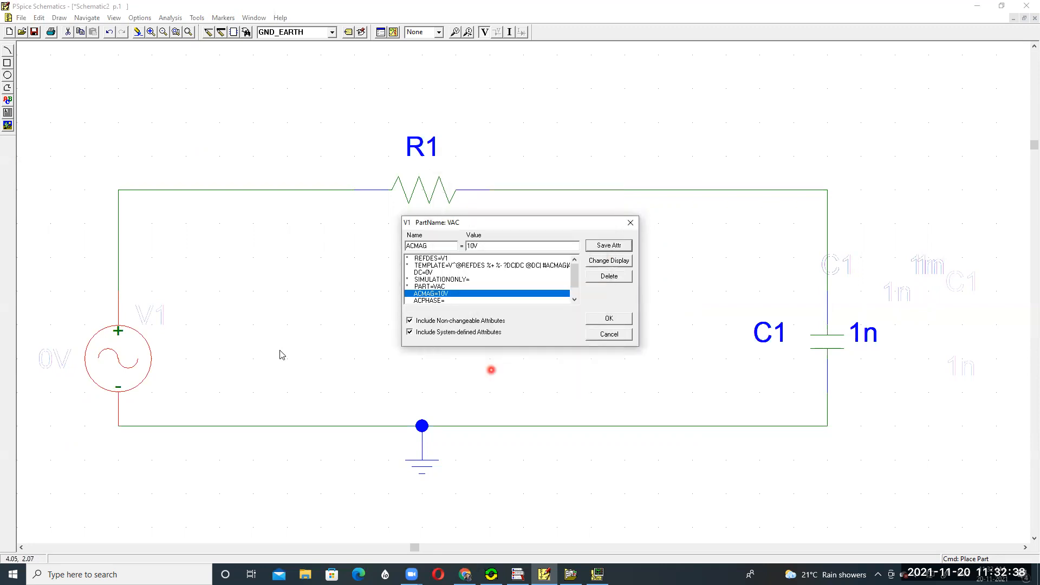
pyautogui.click(606, 318)
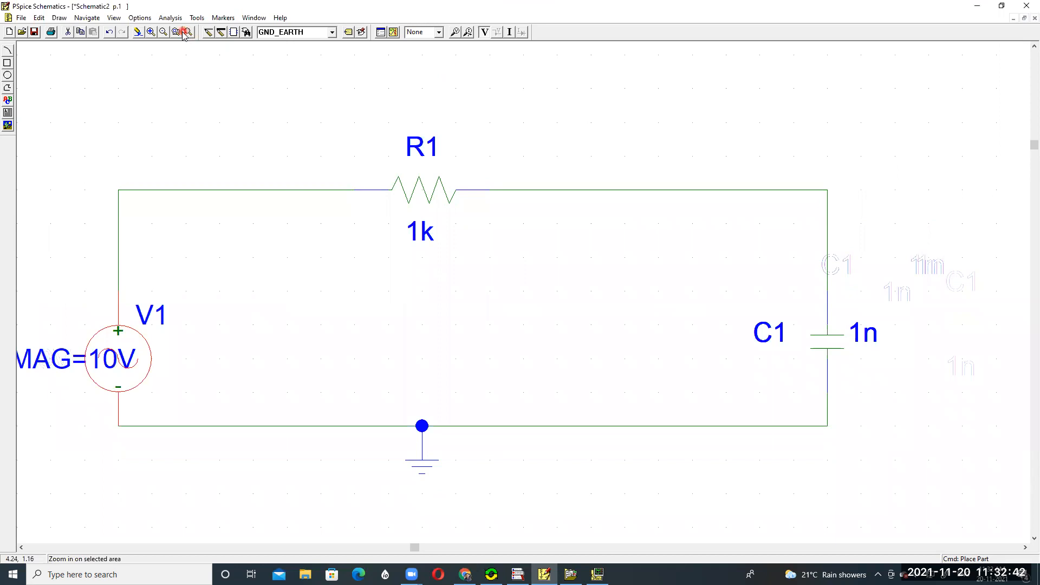
# Step: Move the ACMAG label off the AC source symbol to the free space above and left of it
pyautogui.click(163, 32)
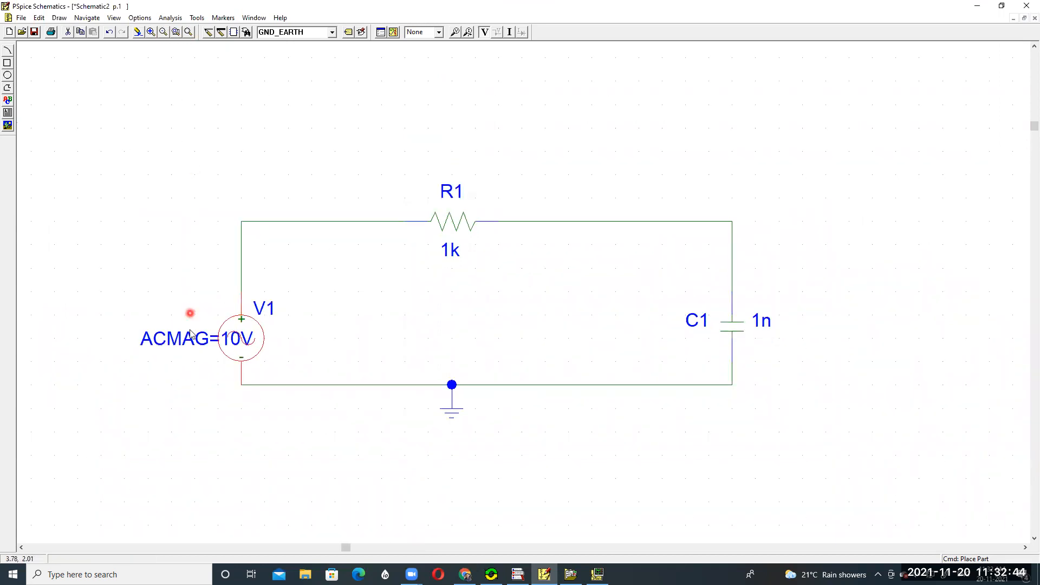
pyautogui.moveTo(191, 338); pyautogui.dragTo(155, 281)
pyautogui.click(320, 323)
# Step: Display both name and value for the resistor's VALUE attribute, and shift the label slightly left beneath the resistor
pyautogui.doubleClick(453, 224)
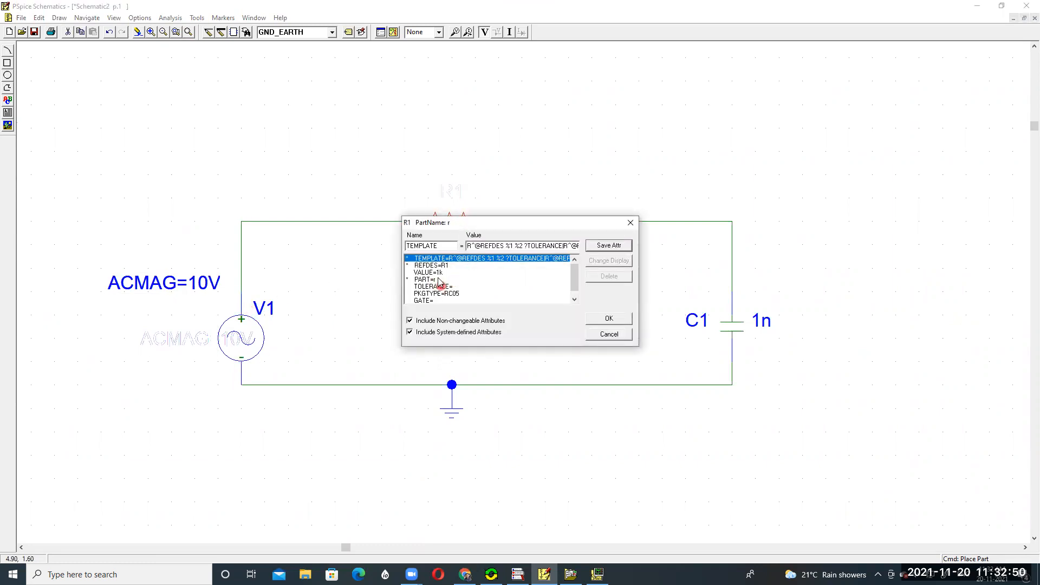
pyautogui.click(437, 273)
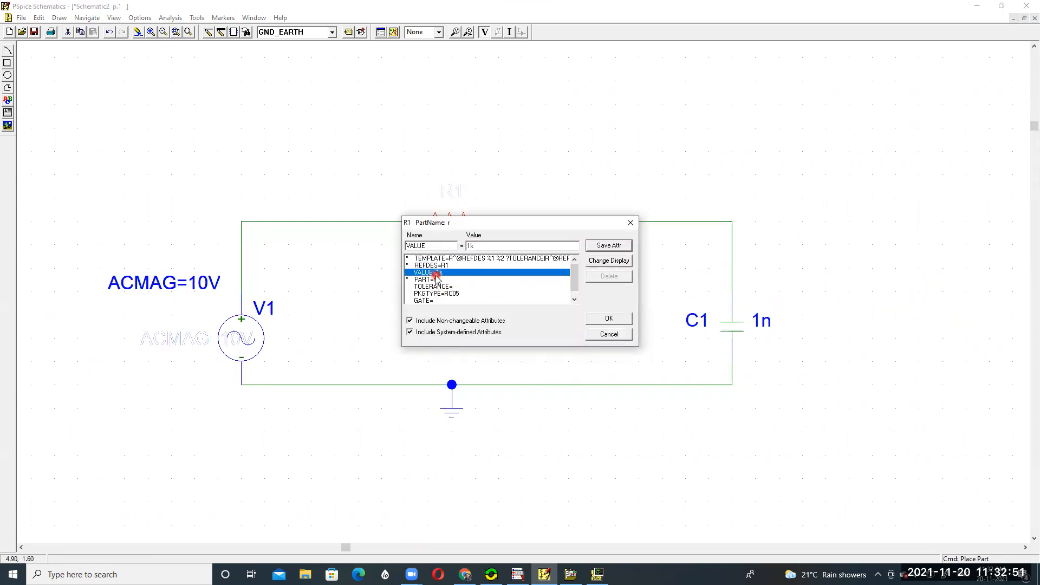
pyautogui.click(605, 262)
pyautogui.click(473, 261)
pyautogui.click(502, 371)
pyautogui.click(609, 320)
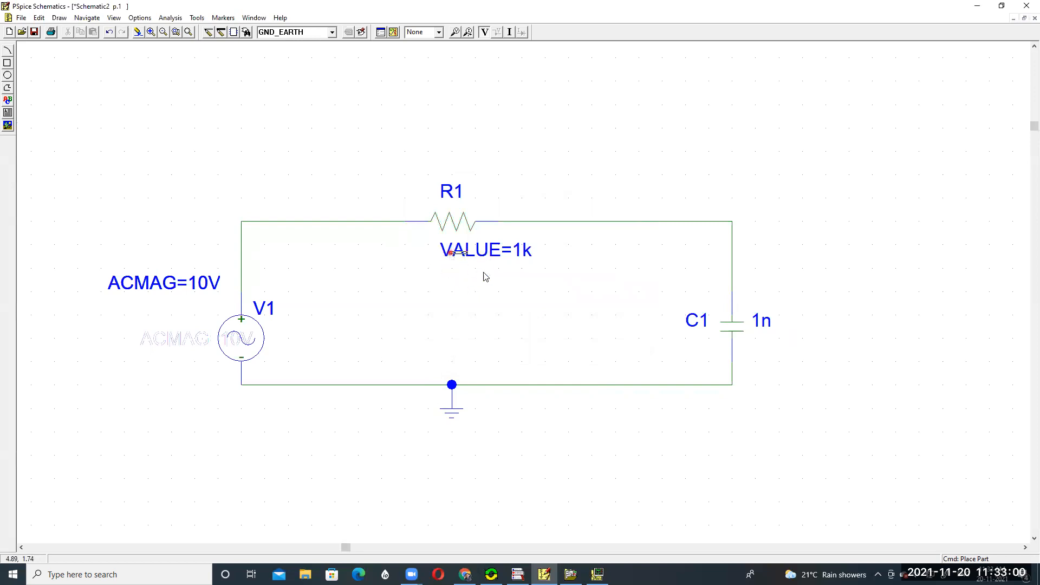
pyautogui.moveTo(495, 248); pyautogui.dragTo(470, 253)
pyautogui.click(507, 281)
# Step: Display both the name and value for the capacitor's VALUE attribute
pyautogui.doubleClick(730, 331)
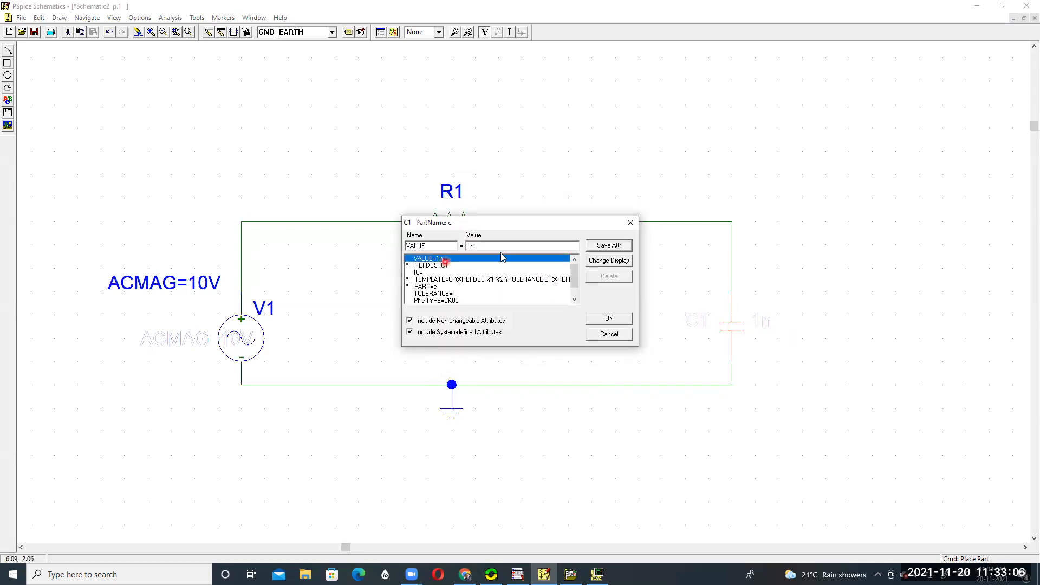
pyautogui.click(606, 260)
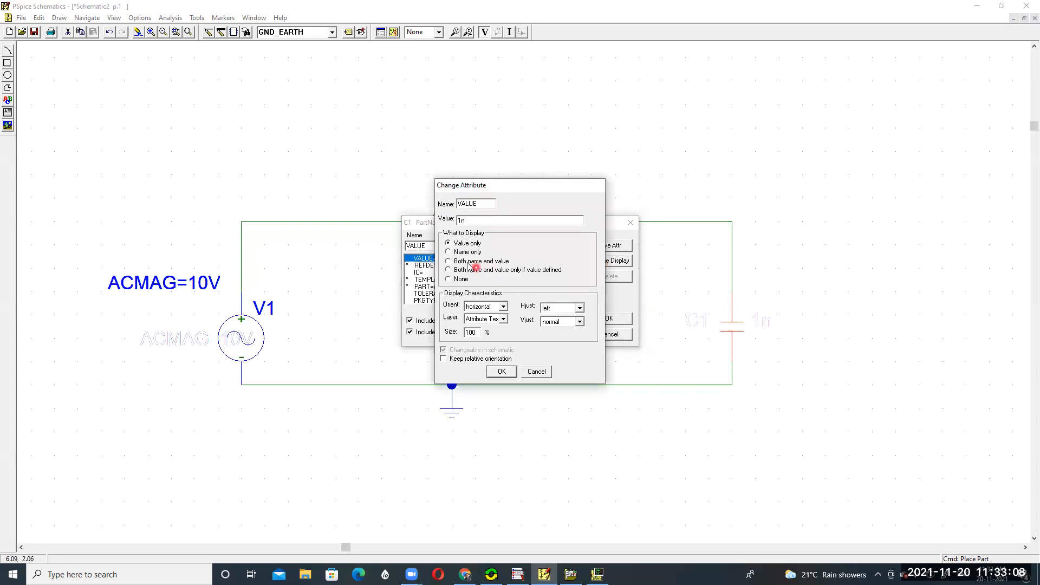
pyautogui.click(502, 372)
pyautogui.click(607, 320)
# Step: Move the capacitor's VALUE and C1 labels apart into the free space left of the capacitor, with VALUE above C1
pyautogui.click(707, 235)
pyautogui.click(697, 320)
pyautogui.moveTo(698, 321); pyautogui.dragTo(677, 303)
pyautogui.click(719, 322)
pyautogui.click(793, 312)
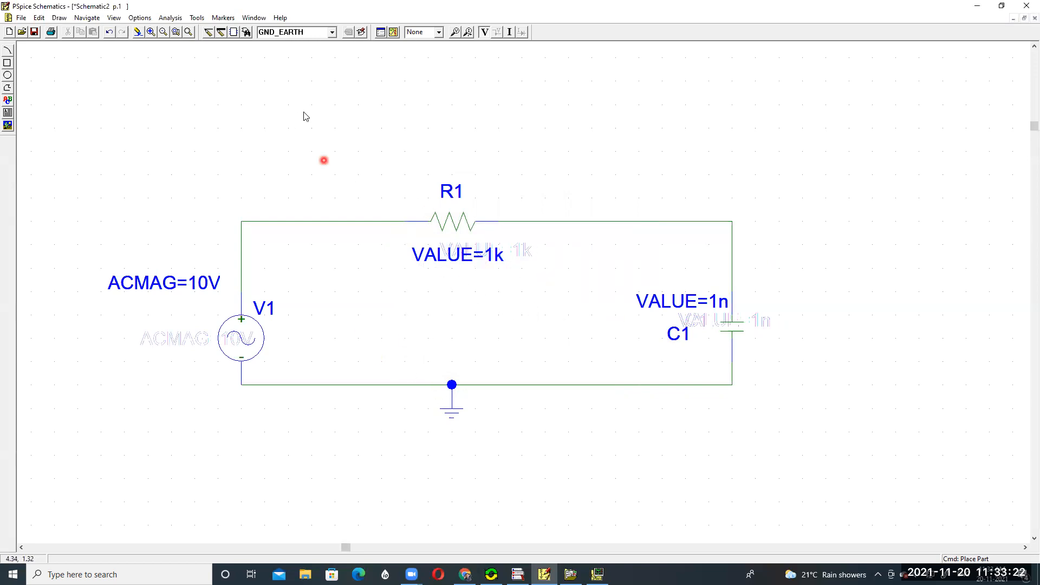
# Step: Enable the AC Sweep analysis and set it to a Decade sweep with an end frequency of 100 kHz
pyautogui.click(170, 18)
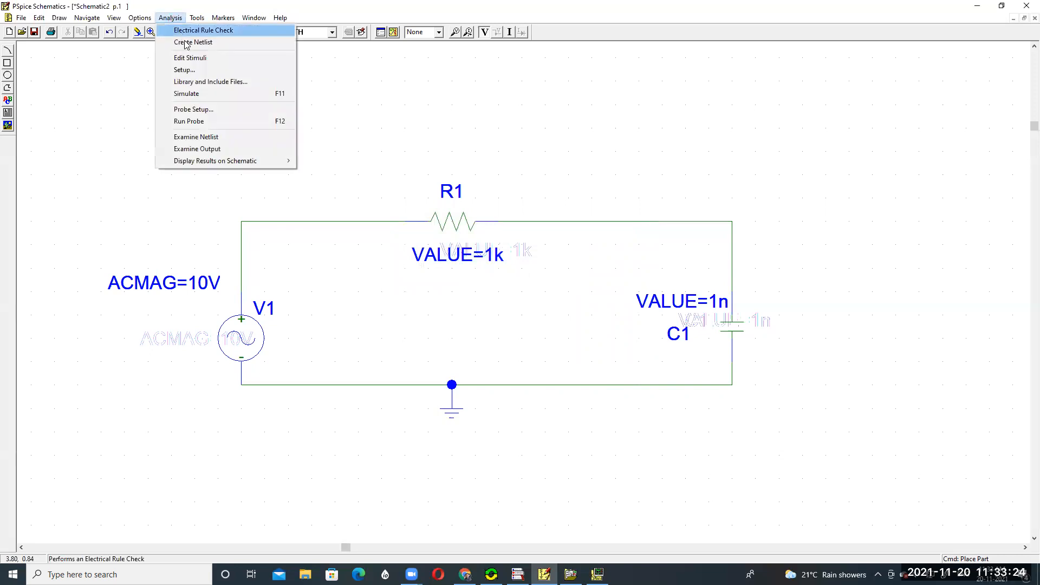
pyautogui.click(185, 69)
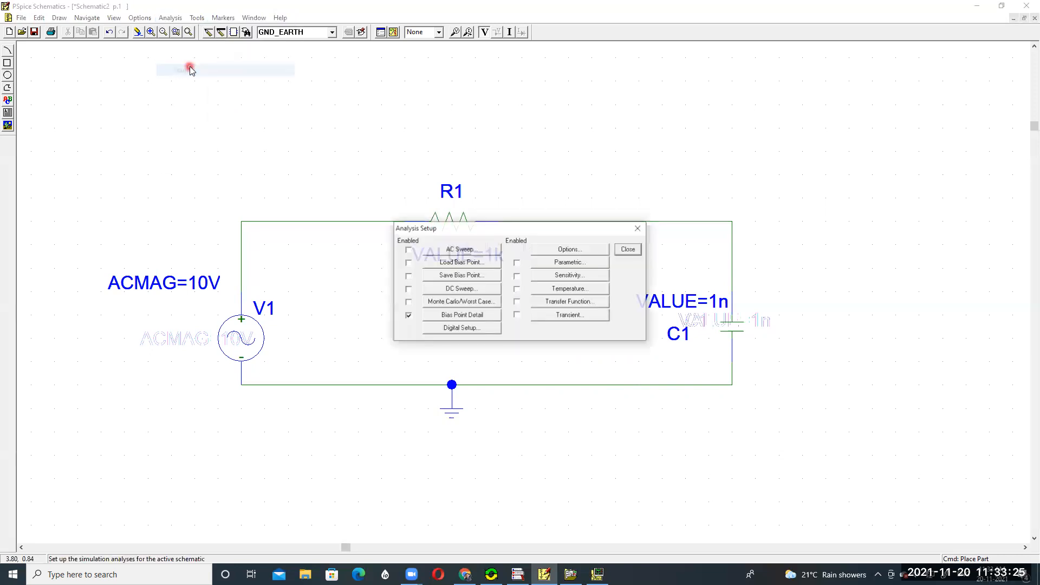
pyautogui.click(409, 251)
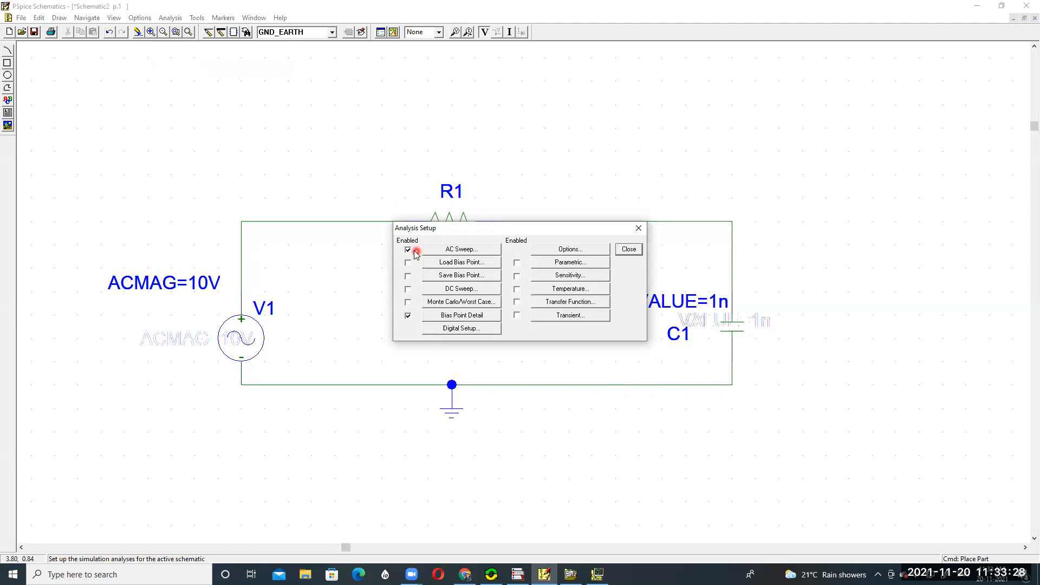
pyautogui.click(467, 249)
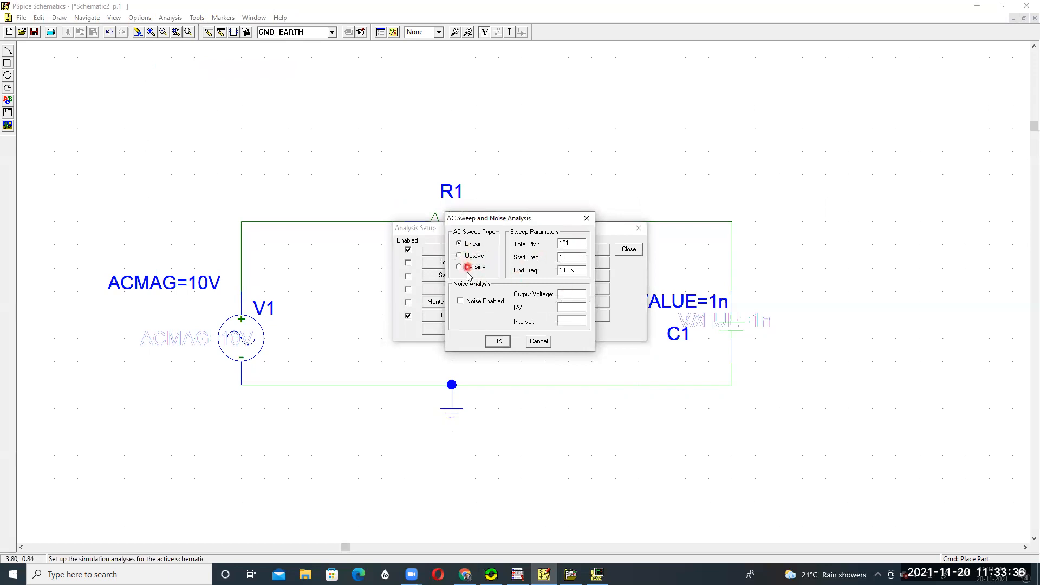
pyautogui.click(460, 267)
pyautogui.click(573, 271)
pyautogui.click(497, 342)
pyautogui.click(628, 249)
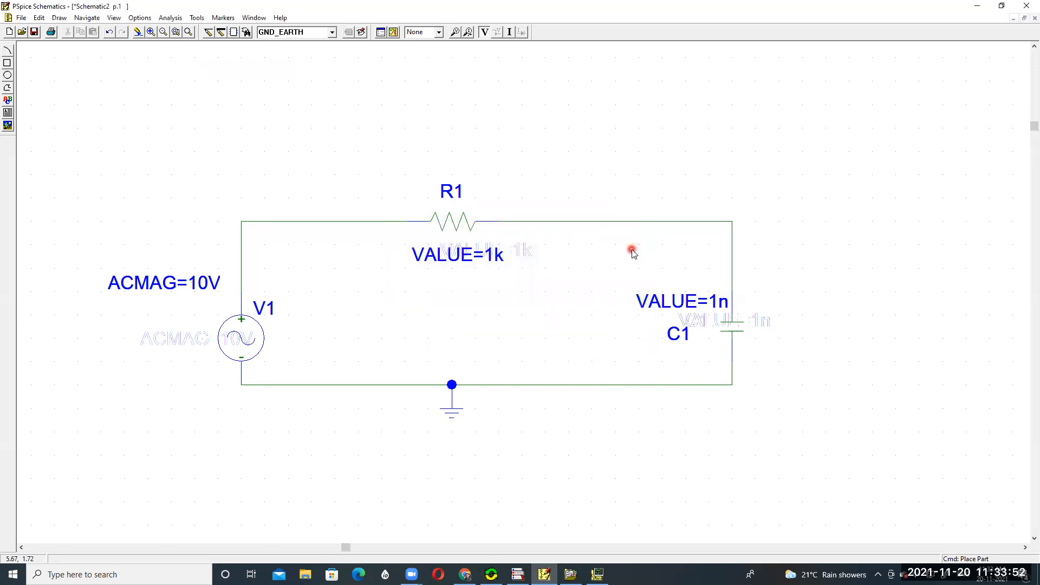
# Step: Label the wire between the AC source and the resistor VIN
pyautogui.doubleClick(281, 222)
pyautogui.click(483, 284)
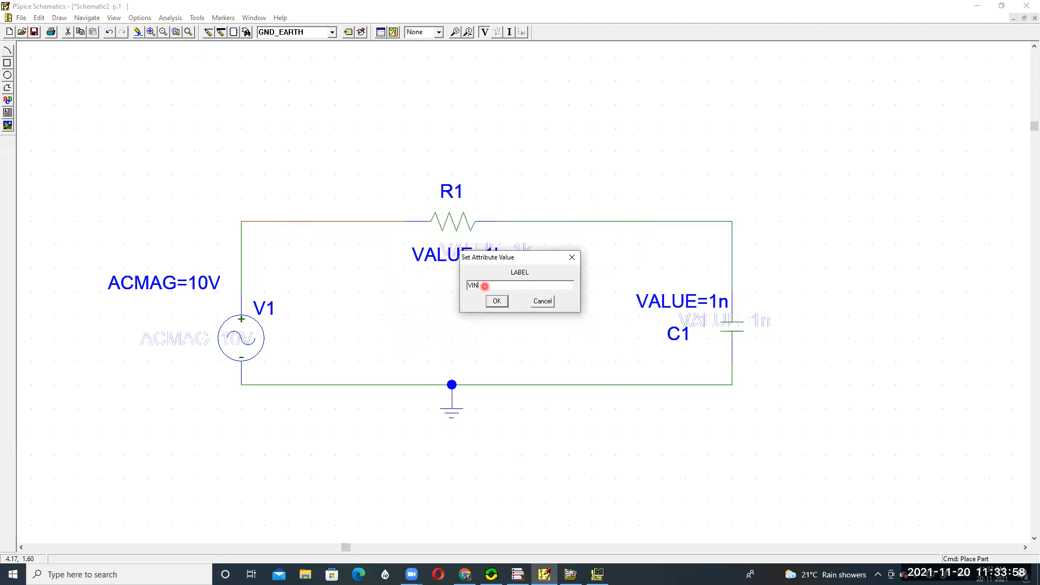
pyautogui.click(494, 301)
# Step: Label the wire between the resistor and capacitor VOUT, and place a voltage marker on it near the capacitor
pyautogui.click(661, 220)
pyautogui.doubleClick(661, 220)
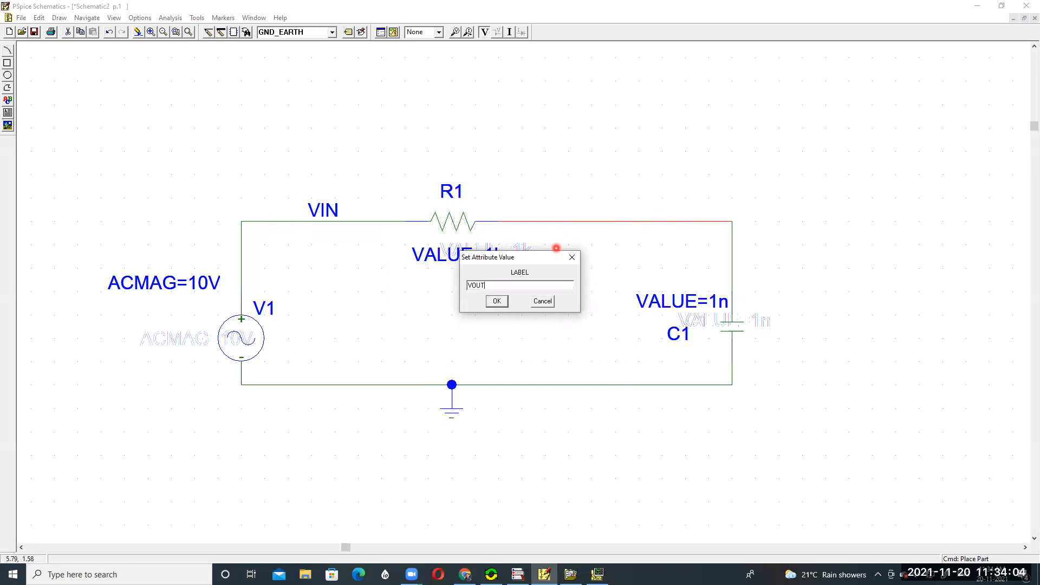
pyautogui.write('VOUT')
pyautogui.click(496, 301)
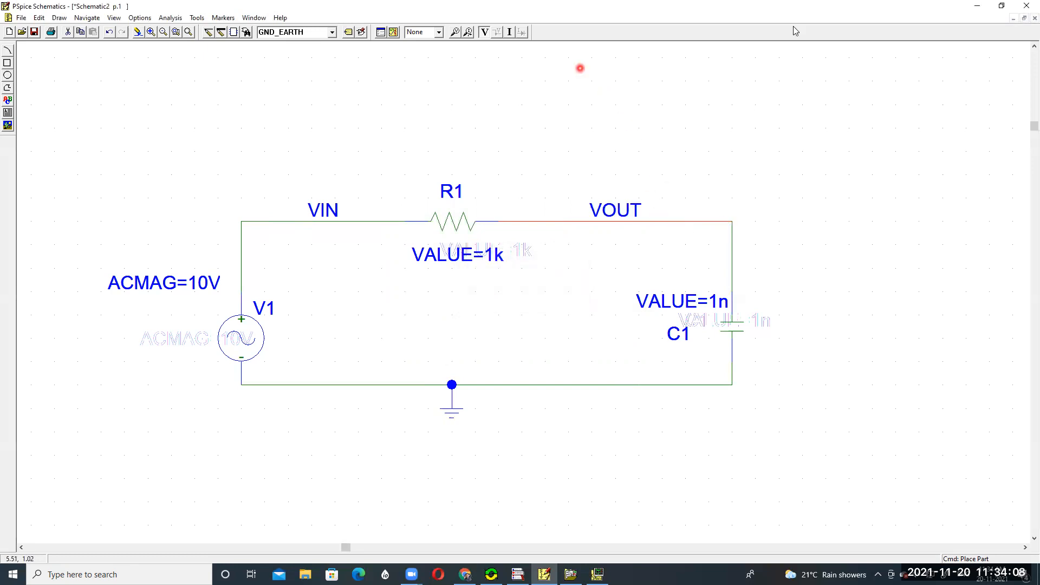
pyautogui.click(484, 32)
pyautogui.click(709, 221)
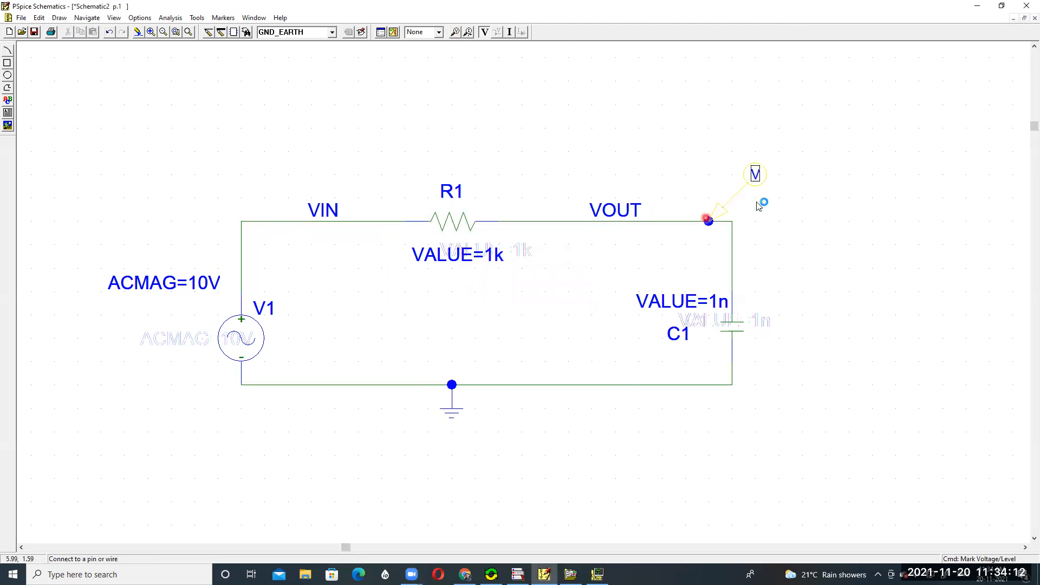
# Step: Simulate the circuit, saving the schematic on the Desktop as LOWPSS RC FILTER
pyautogui.click(394, 33)
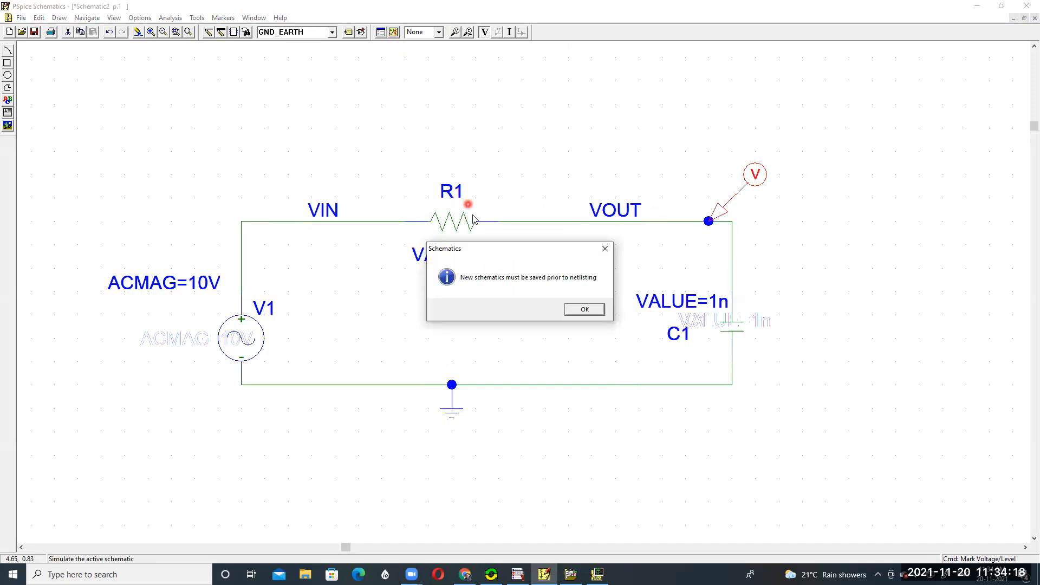
pyautogui.click(584, 311)
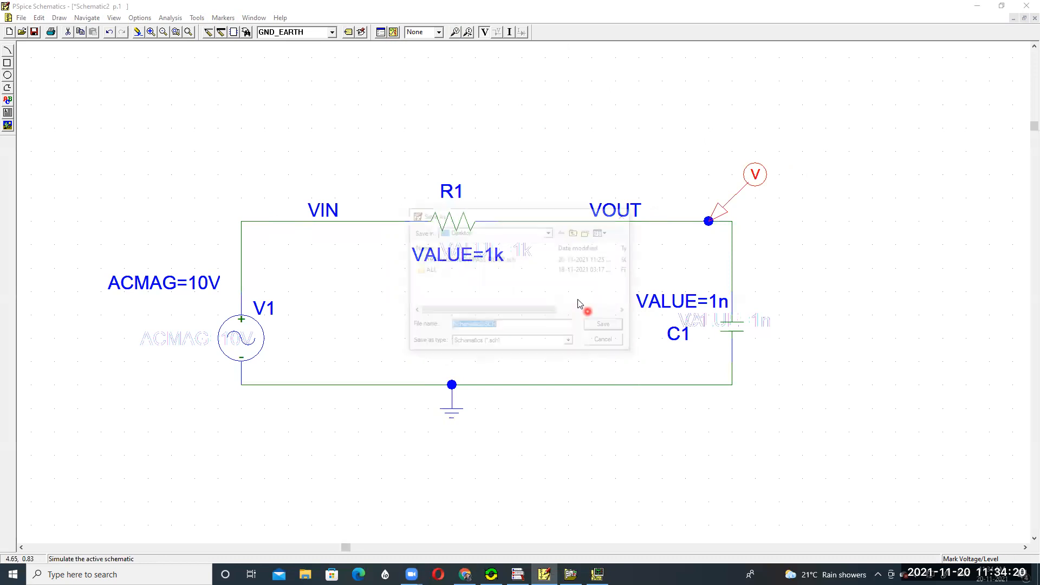
pyautogui.press('BackSpace')
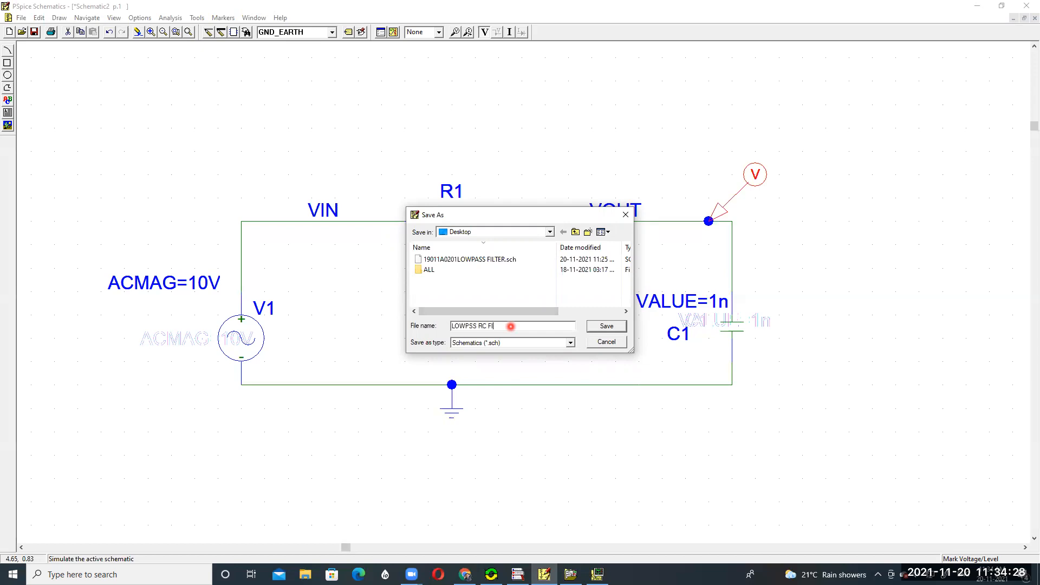
pyautogui.click(606, 326)
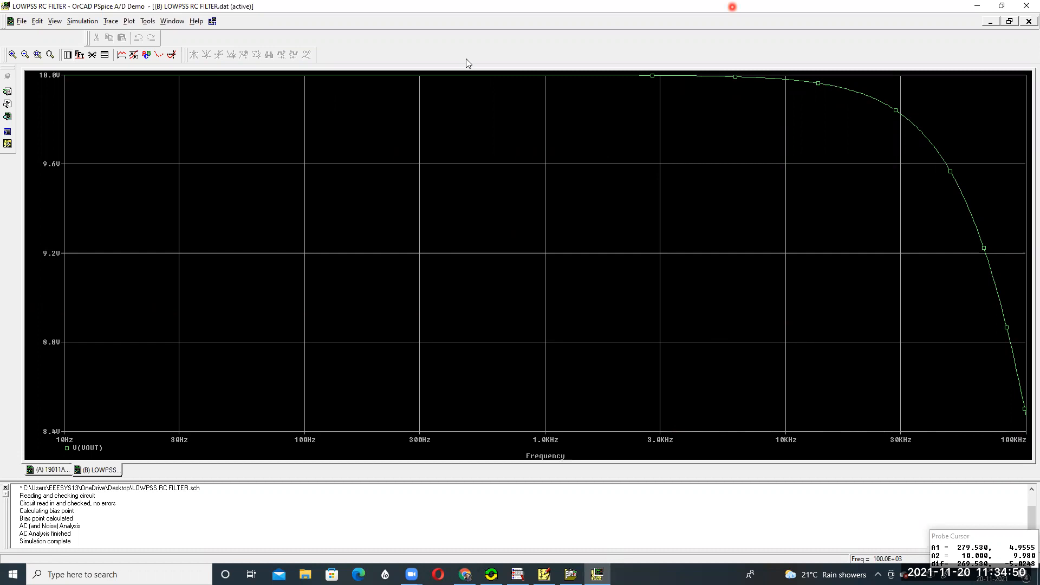
# Step: Return to the schematic, set the AC sweep's end frequency to 500K and rerun the simulation
pyautogui.click(987, 6)
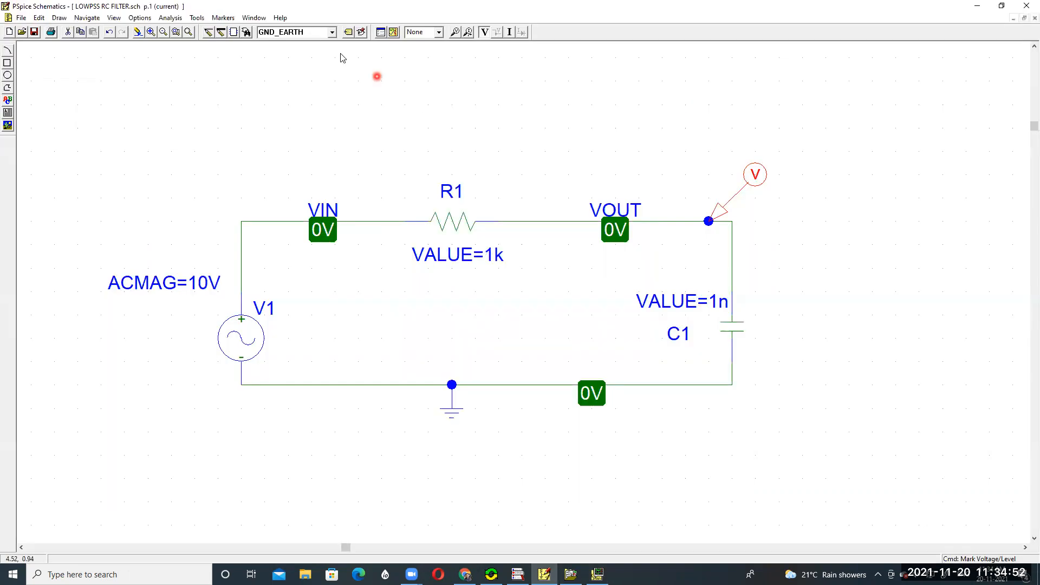
pyautogui.click(170, 17)
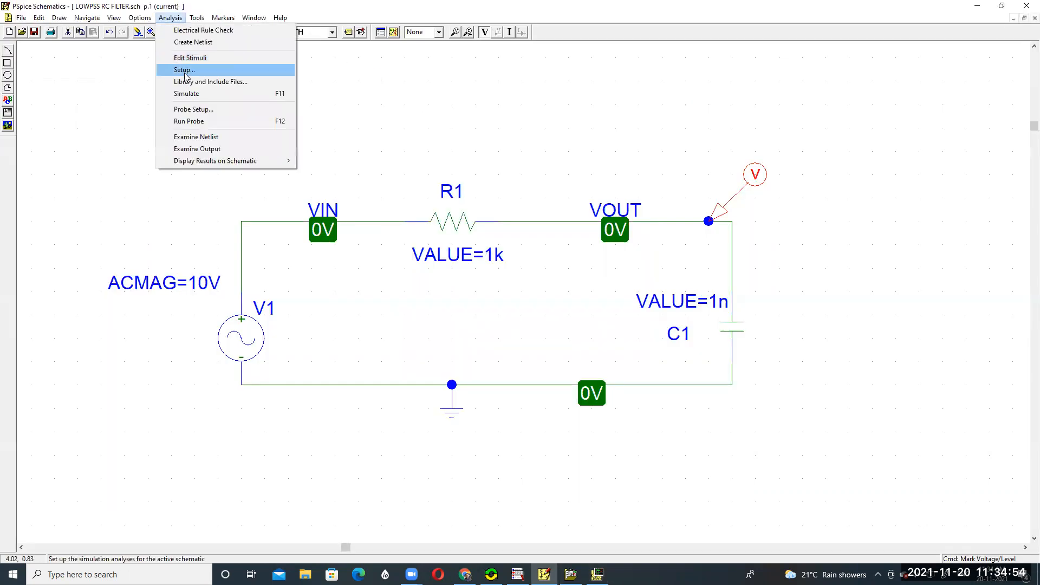
pyautogui.click(184, 70)
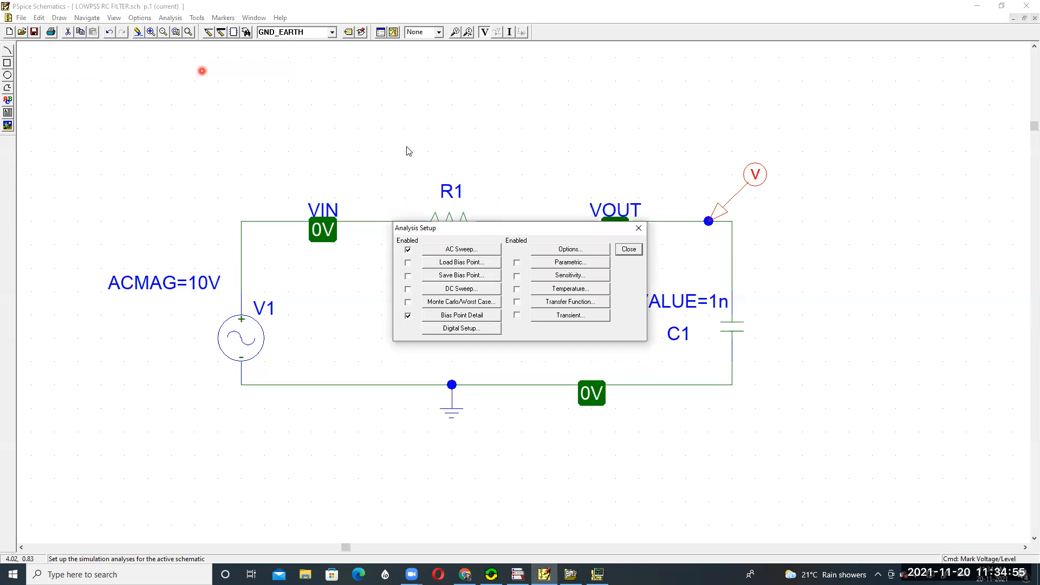
pyautogui.click(456, 251)
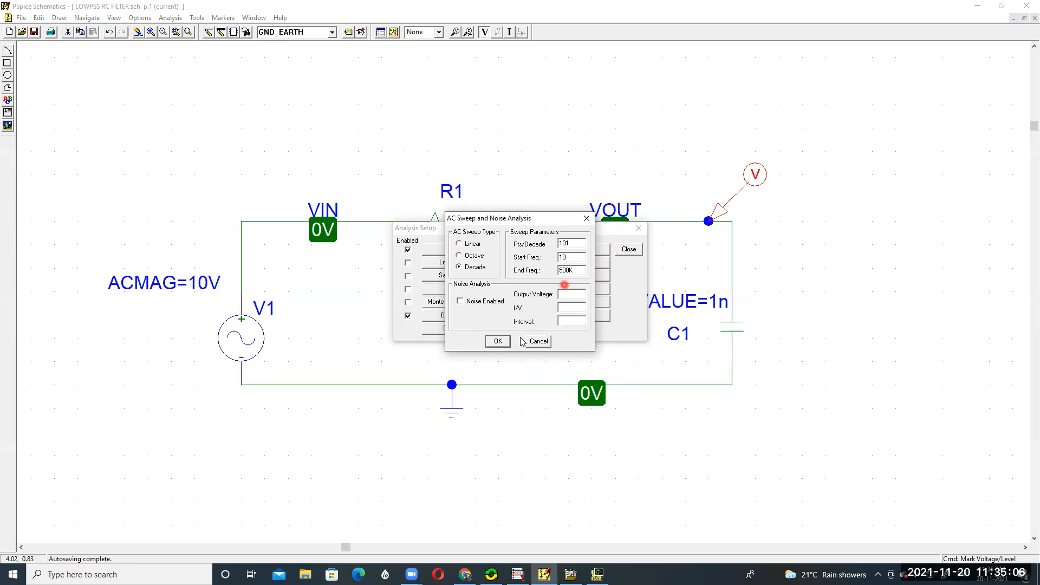
pyautogui.click(498, 341)
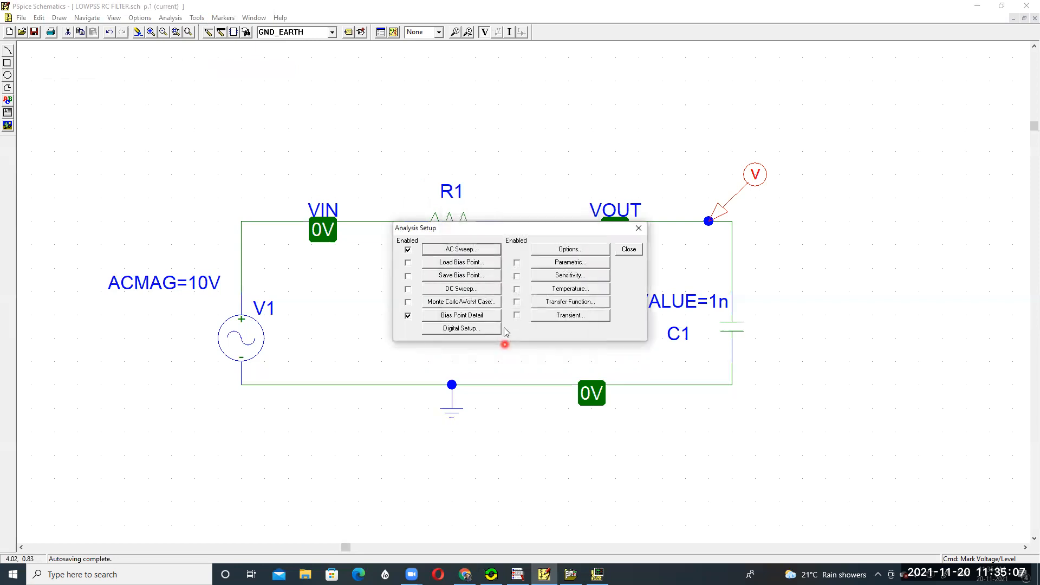
pyautogui.click(628, 250)
pyautogui.click(394, 33)
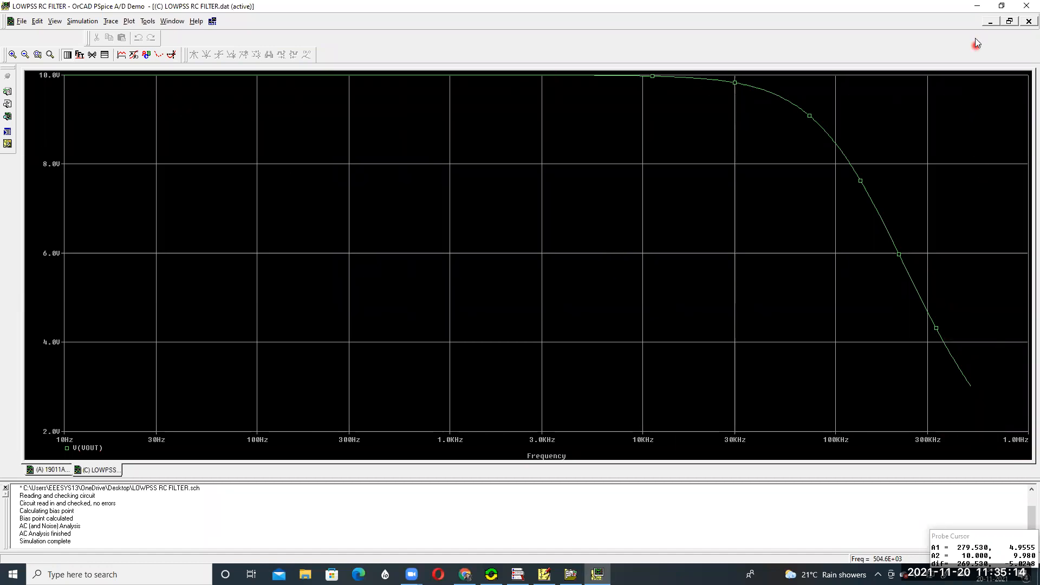
pyautogui.click(977, 6)
pyautogui.click(597, 574)
# Step: Draw double-headed arrows along the plot's low and high frequency ranges, and write "Low f" above the low range
pyautogui.moveTo(76, 405)
pyautogui.mouseDown()
pyautogui.moveTo(832, 367)
pyautogui.moveTo(829, 404)
pyautogui.moveTo(762, 409)
pyautogui.mouseUp()
pyautogui.moveTo(832, 401)
pyautogui.mouseDown()
pyautogui.moveTo(984, 392)
pyautogui.moveTo(999, 404)
pyautogui.mouseUp()
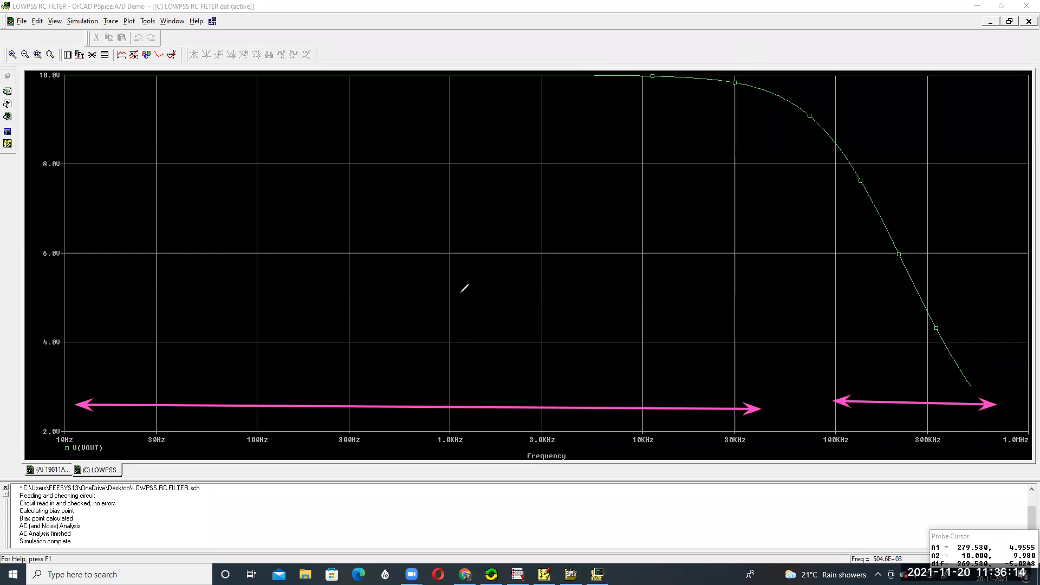
pyautogui.moveTo(319, 354); pyautogui.dragTo(330, 374)
pyautogui.moveTo(336, 366); pyautogui.dragTo(337, 366)
pyautogui.moveTo(317, 345); pyautogui.dragTo(372, 328)
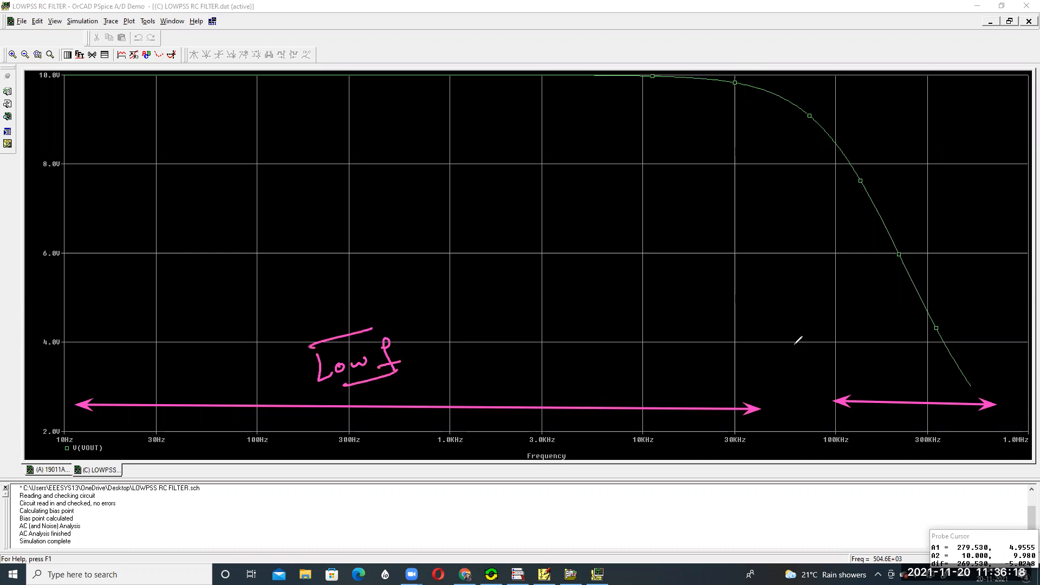
# Step: Write "High f" above the arrow over the high frequency range and put a cross beside it
pyautogui.moveTo(856, 356)
pyautogui.mouseDown()
pyautogui.moveTo(857, 373)
pyautogui.moveTo(867, 372)
pyautogui.mouseUp()
pyautogui.moveTo(857, 366); pyautogui.dragTo(870, 364)
pyautogui.moveTo(877, 360)
pyautogui.mouseDown()
pyautogui.moveTo(877, 371)
pyautogui.moveTo(885, 354)
pyautogui.moveTo(887, 372)
pyautogui.moveTo(912, 368)
pyautogui.mouseUp()
pyautogui.click(877, 356)
pyautogui.moveTo(948, 345); pyautogui.dragTo(944, 376)
pyautogui.moveTo(931, 368); pyautogui.dragTo(1005, 385)
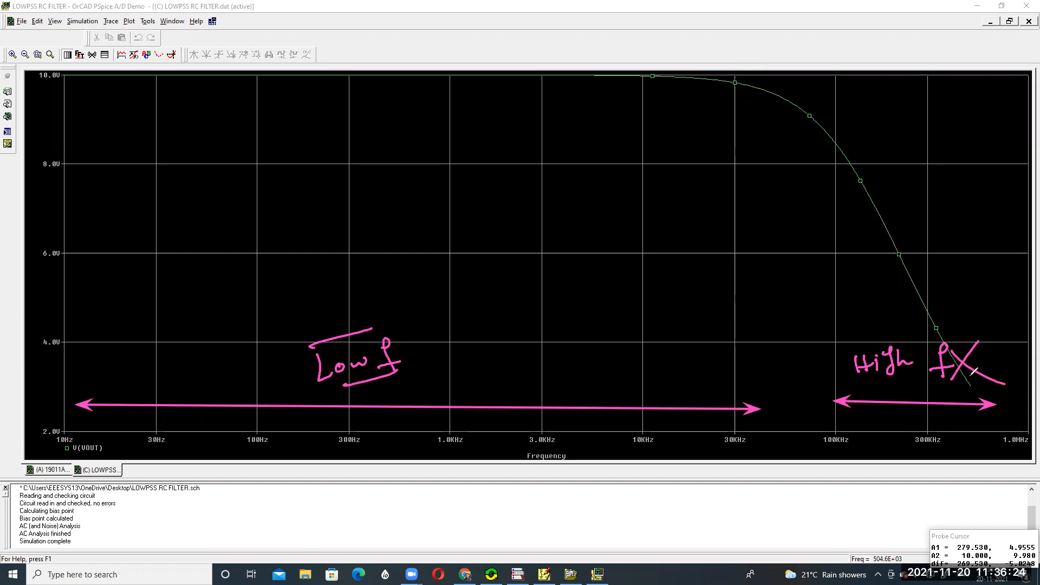
# Step: Write "Low pass RC filter" across the middle of the plot with lines above and below, and clear all annotations
pyautogui.moveTo(373, 232)
pyautogui.mouseDown()
pyautogui.moveTo(391, 241)
pyautogui.moveTo(401, 232)
pyautogui.mouseUp()
pyautogui.moveTo(408, 233); pyautogui.dragTo(414, 226)
pyautogui.moveTo(437, 219)
pyautogui.mouseDown()
pyautogui.moveTo(475, 204)
pyautogui.moveTo(519, 214)
pyautogui.moveTo(539, 187)
pyautogui.moveTo(564, 183)
pyautogui.moveTo(569, 202)
pyautogui.moveTo(599, 179)
pyautogui.moveTo(635, 172)
pyautogui.mouseUp()
pyautogui.moveTo(430, 266)
pyautogui.mouseDown()
pyautogui.moveTo(543, 237)
pyautogui.moveTo(458, 259)
pyautogui.mouseUp()
pyautogui.moveTo(431, 196); pyautogui.dragTo(510, 173)
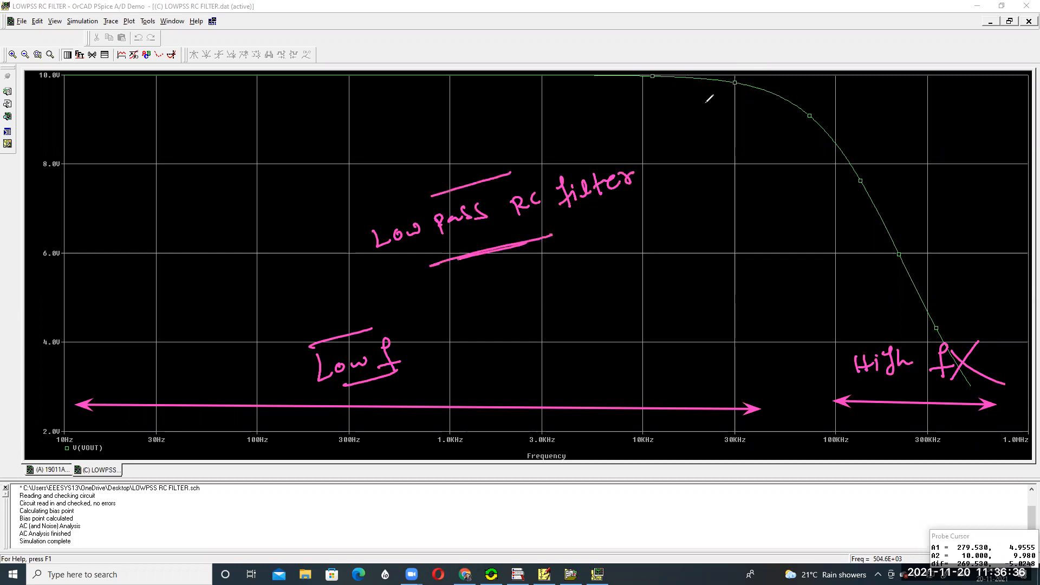
pyautogui.click(726, 59)
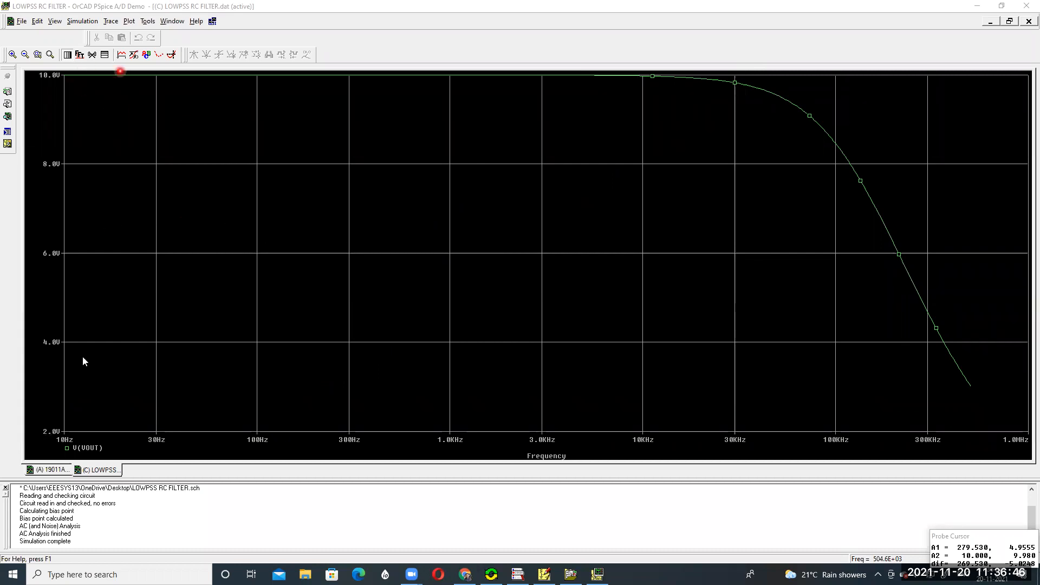
# Step: Turn on the cursor for the V(VOUT) trace and mark its starting point at 10 Hz with its coordinates
pyautogui.click(74, 449)
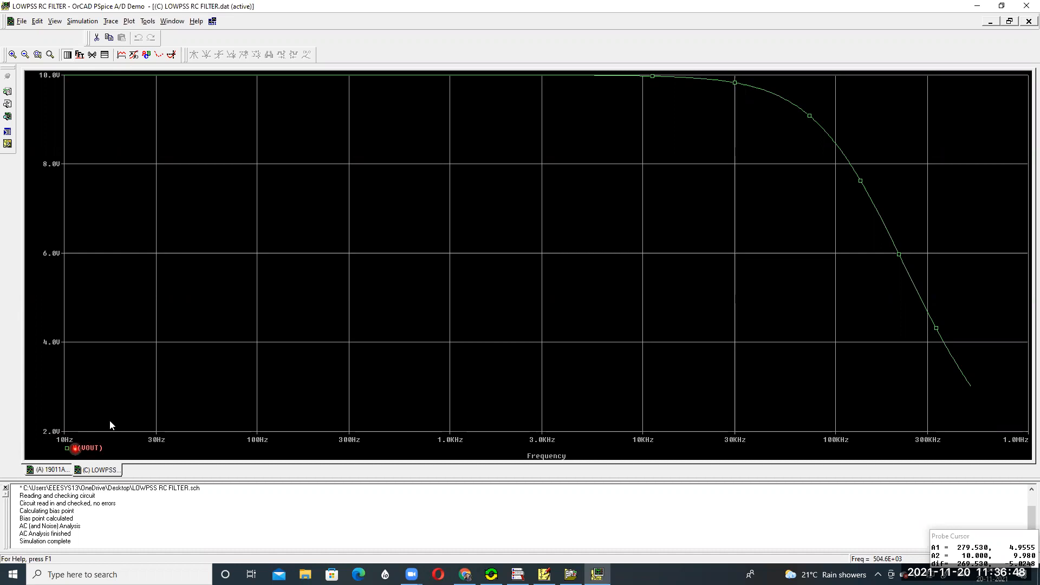
pyautogui.click(169, 56)
pyautogui.click(307, 57)
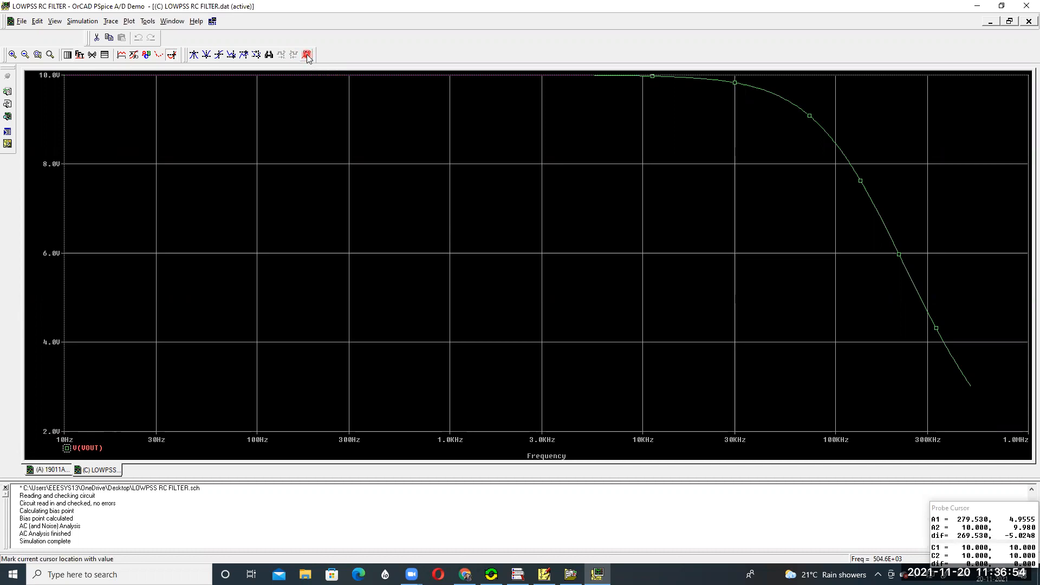
pyautogui.click(308, 57)
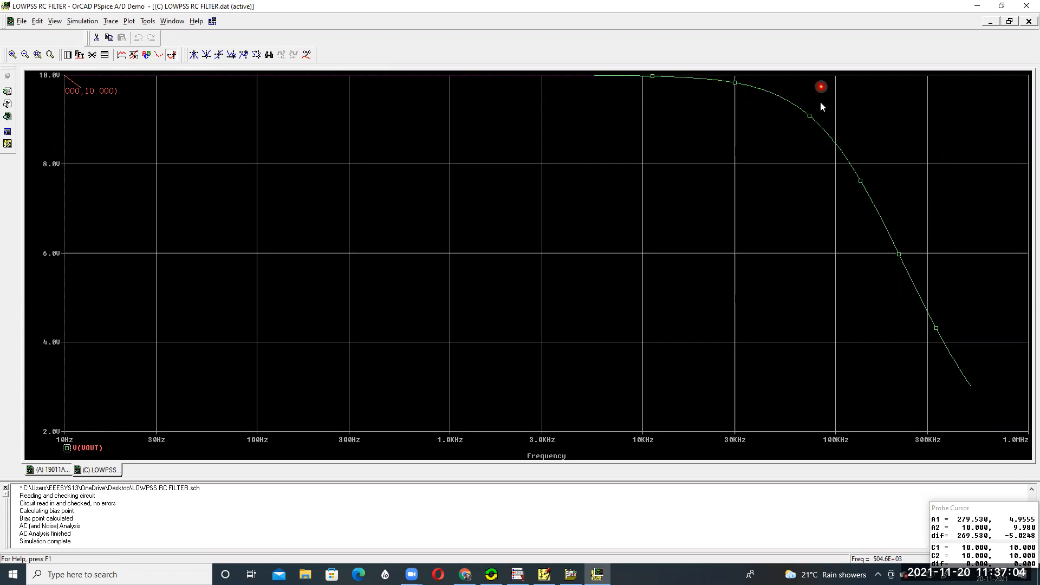
# Step: Mark three more points on the V(VOUT) curve with their coordinates, at about 74.7 kHz, 215.9 kHz and 2.95 kHz
pyautogui.click(811, 115)
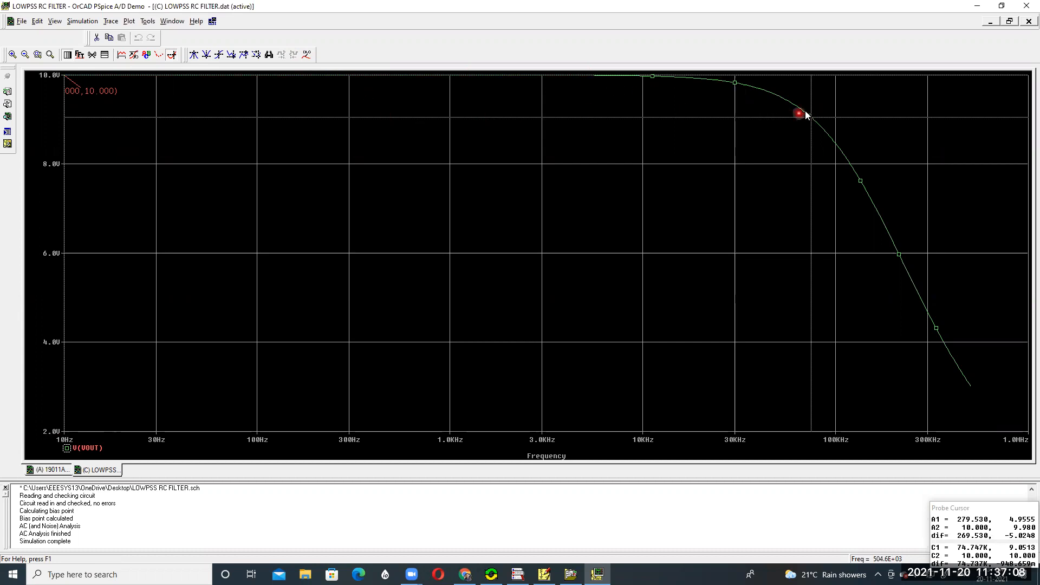
pyautogui.click(309, 58)
pyautogui.click(900, 255)
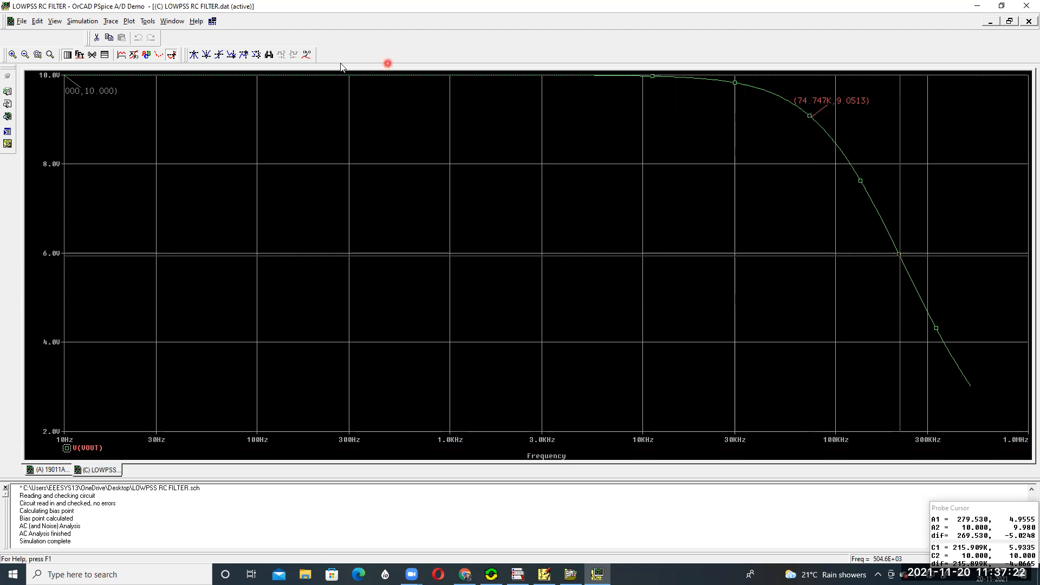
pyautogui.click(307, 56)
pyautogui.click(541, 80)
pyautogui.click(307, 55)
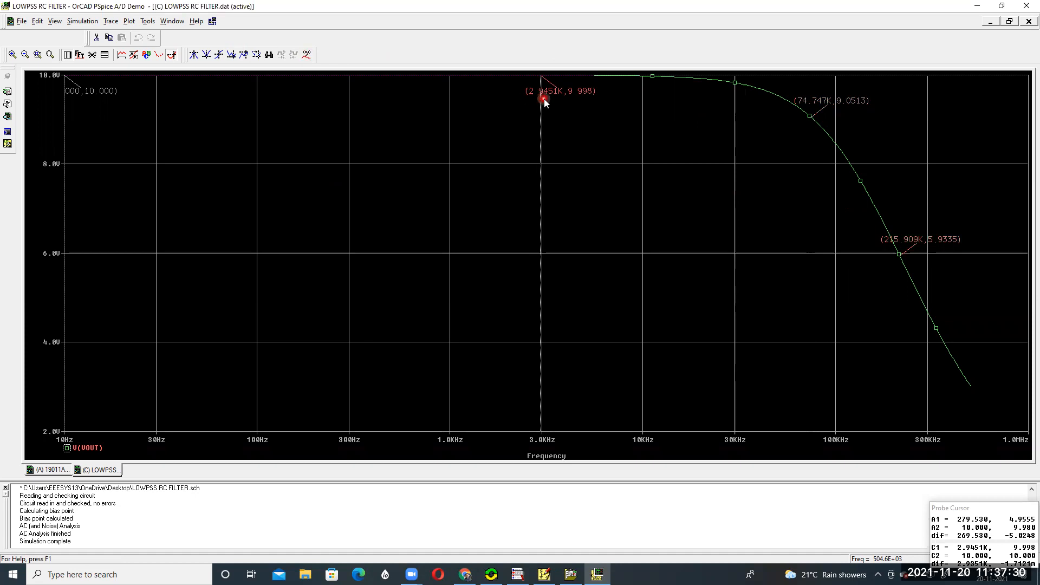